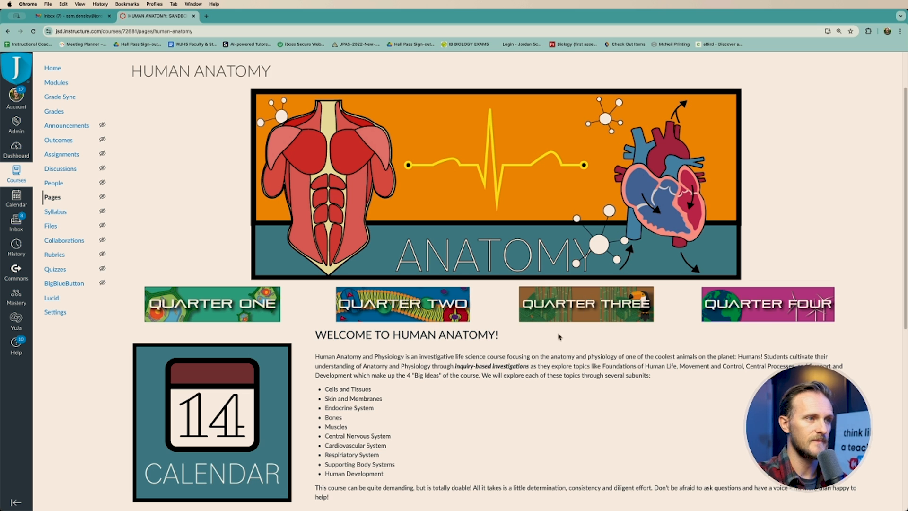
# Review the Human Anatomy front page, from its banner and quarter buttons down to the teacher introduction and Spotify code
pyautogui.scroll(-2, 559, 336)
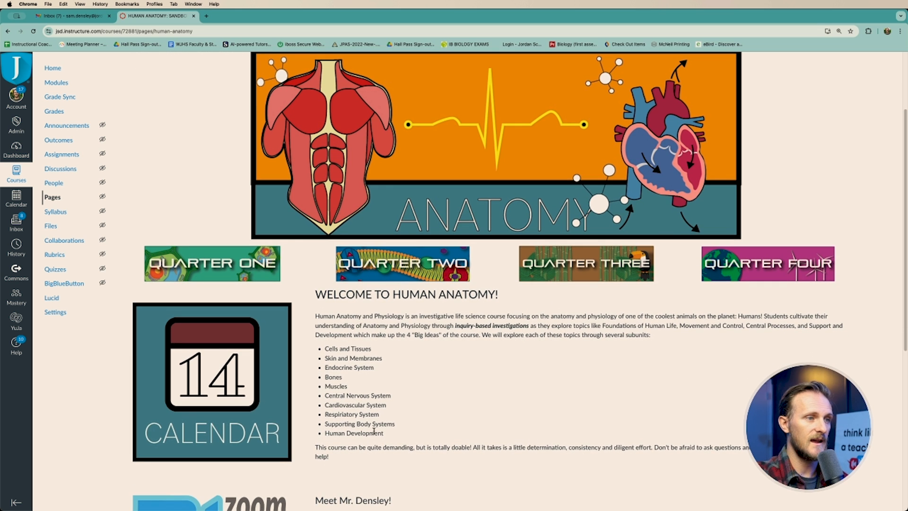
pyautogui.scroll(1, 540, 446)
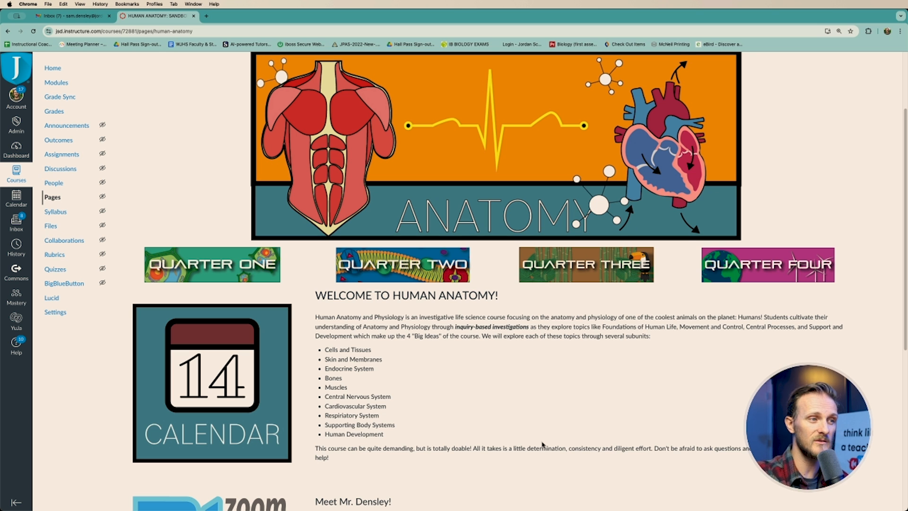
pyautogui.scroll(-5, 543, 445)
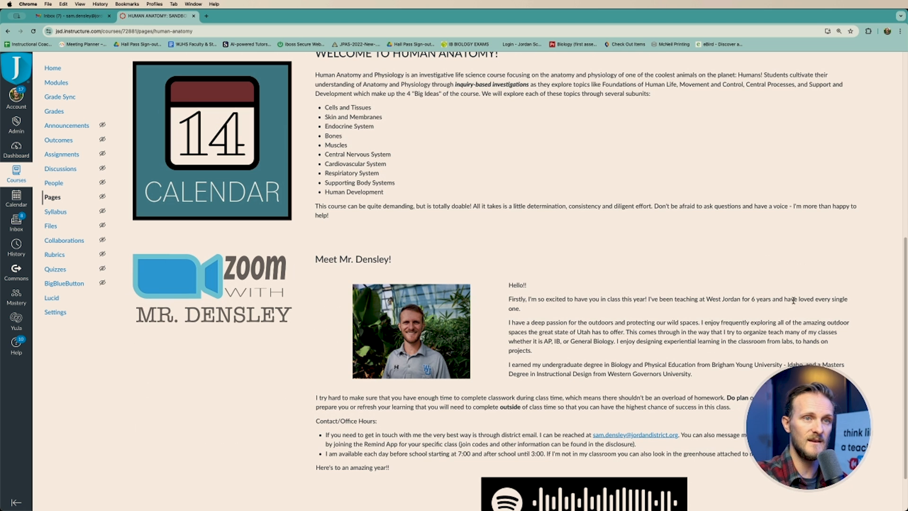
pyautogui.moveTo(752, 299); pyautogui.dragTo(796, 299)
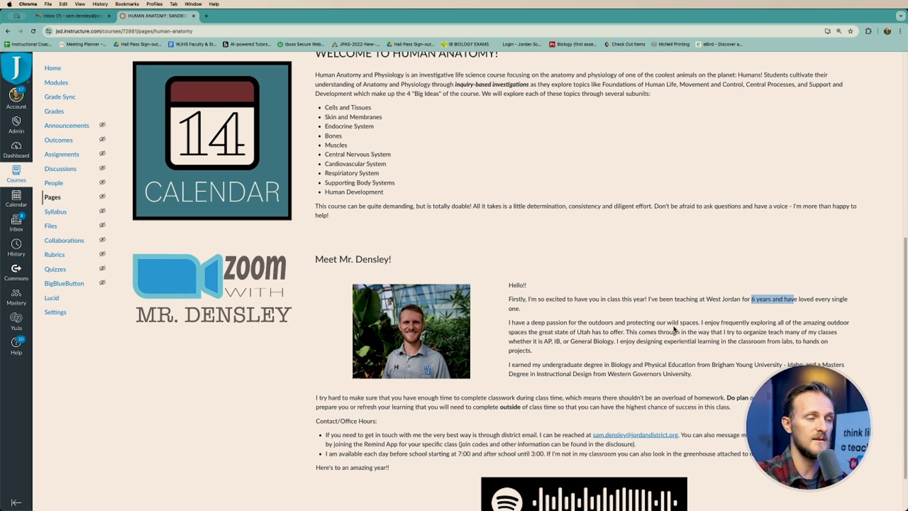
pyautogui.scroll(-3, 674, 329)
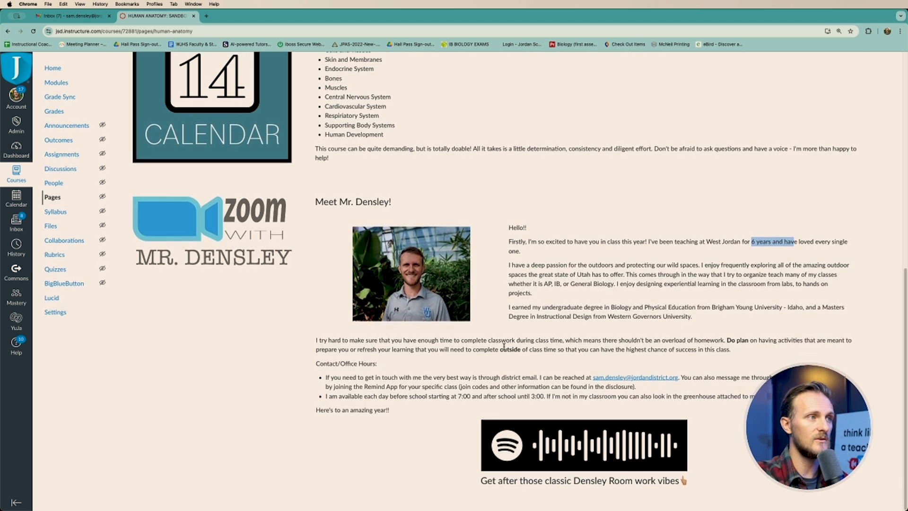
pyautogui.scroll(6, 504, 347)
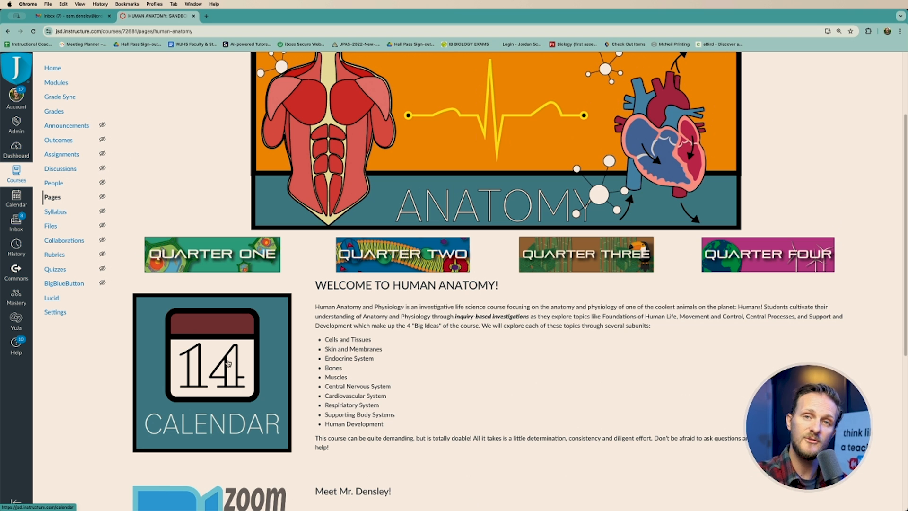
pyautogui.scroll(-2, 228, 363)
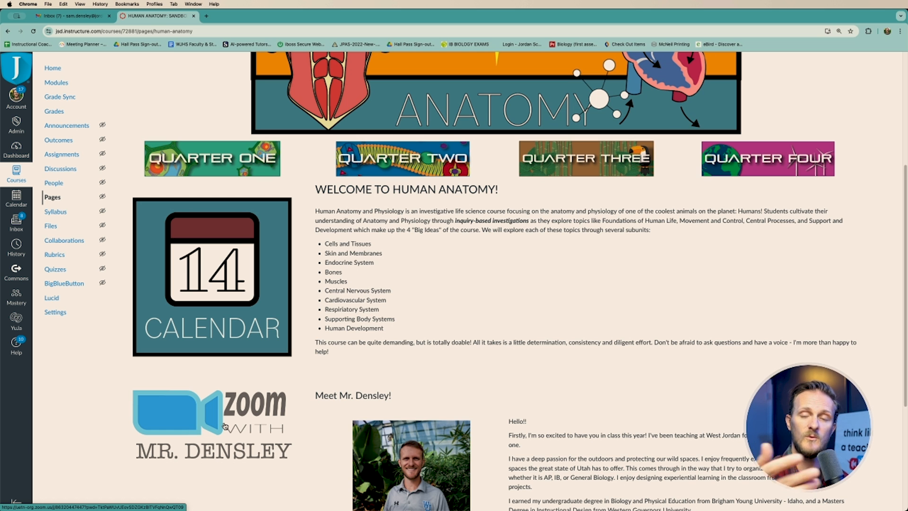
pyautogui.scroll(-4, 561, 372)
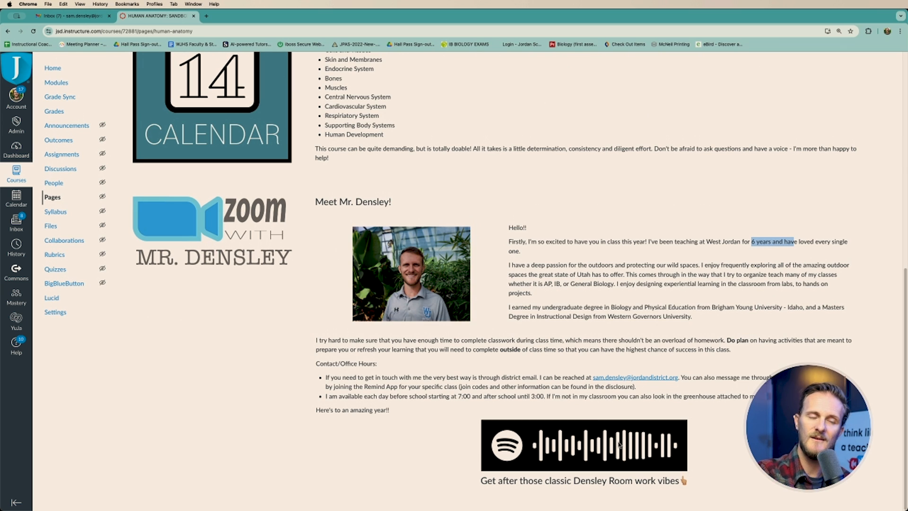
pyautogui.scroll(8, 619, 445)
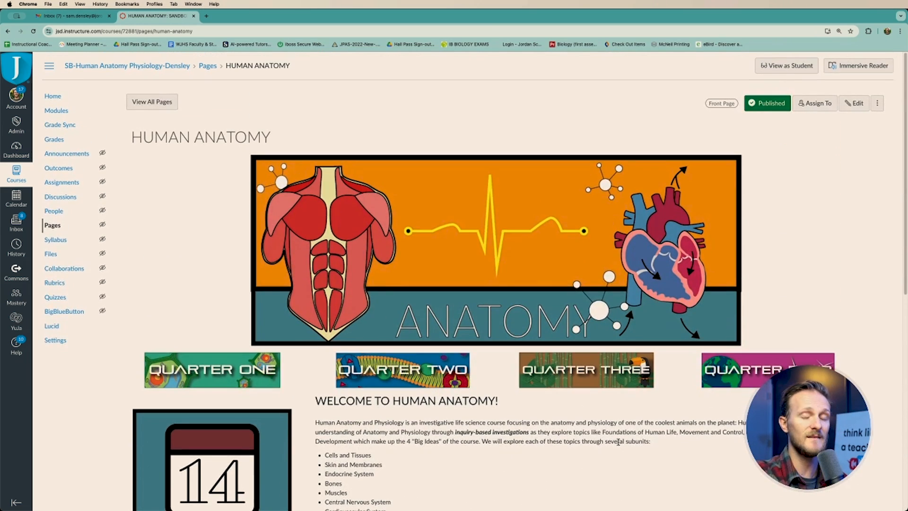
pyautogui.scroll(-8, 619, 452)
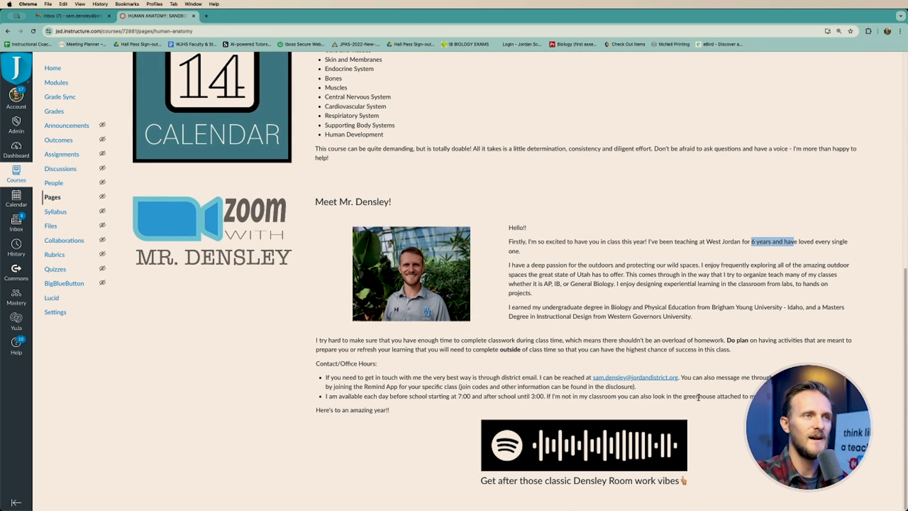
pyautogui.scroll(10, 699, 398)
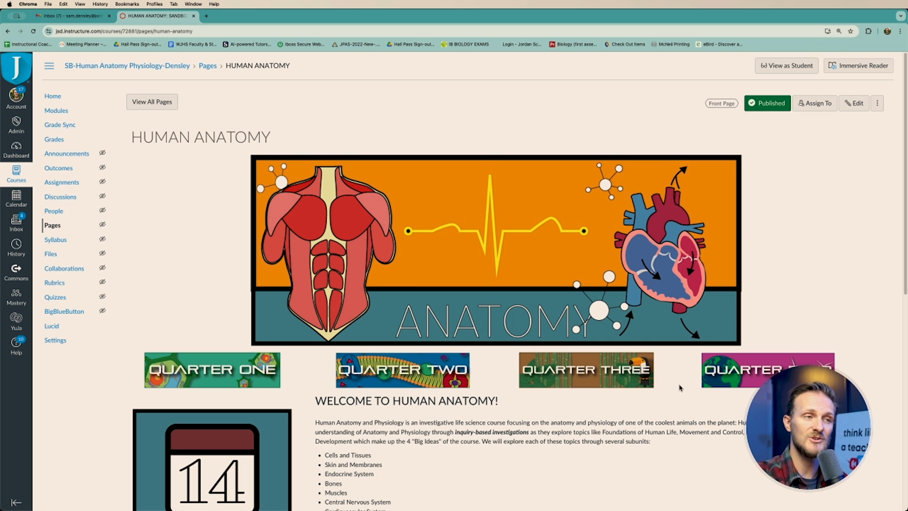
# Open the Human Anatomy page for editing and expand the content editor to full screen
pyautogui.click(858, 103)
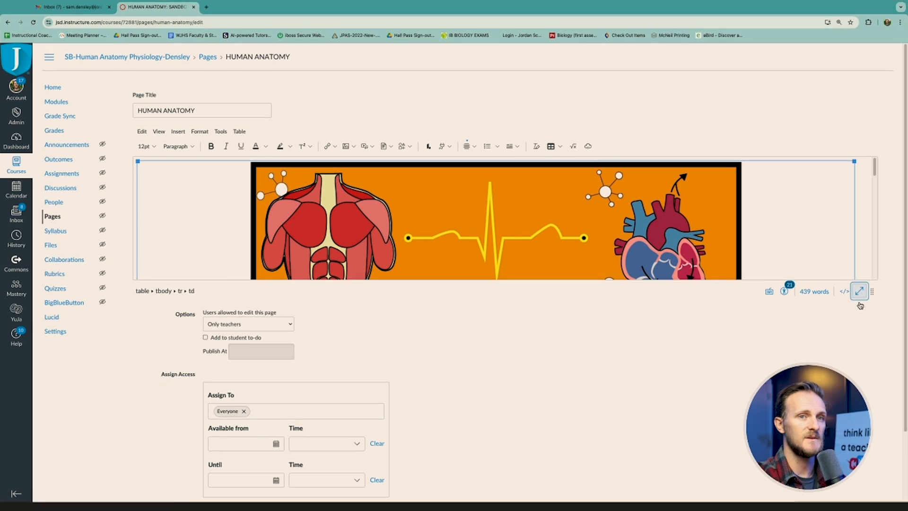
pyautogui.click(859, 291)
pyautogui.scroll(-6, 400, 351)
pyautogui.scroll(6, 401, 353)
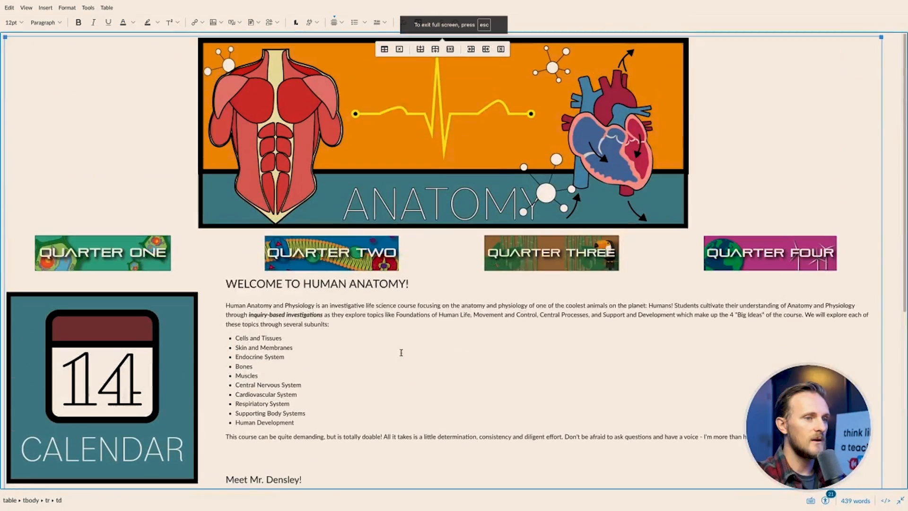
# Select the whole page content and set the border style of all its table cells to Solid
pyautogui.hotkey('ctrl', 'a')
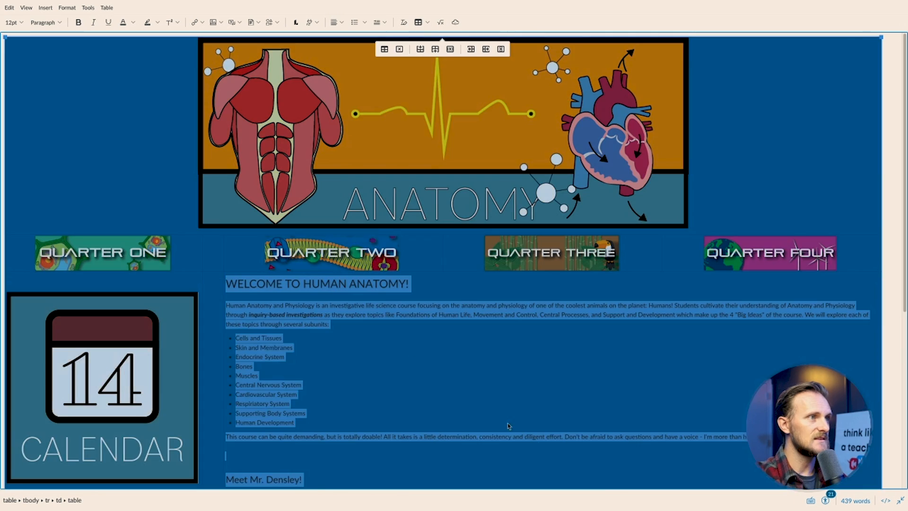
pyautogui.scroll(-5, 508, 426)
pyautogui.scroll(1, 505, 340)
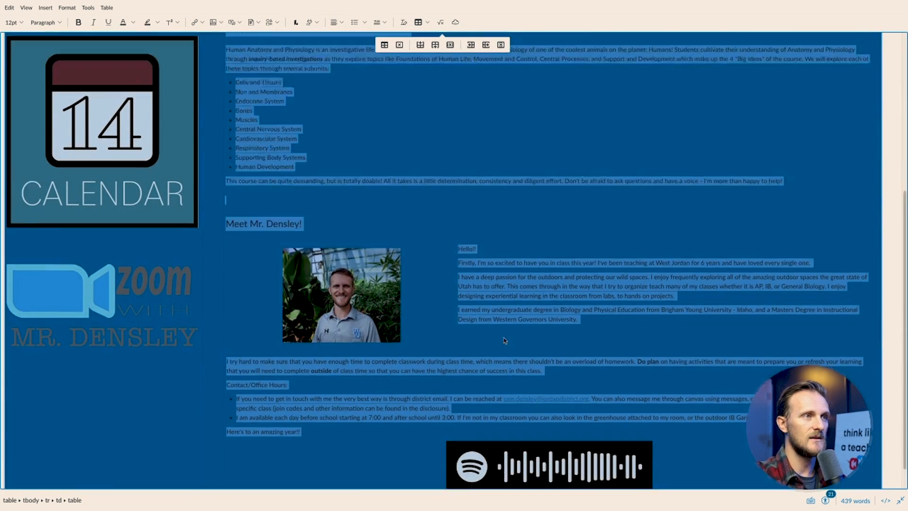
pyautogui.scroll(4, 505, 341)
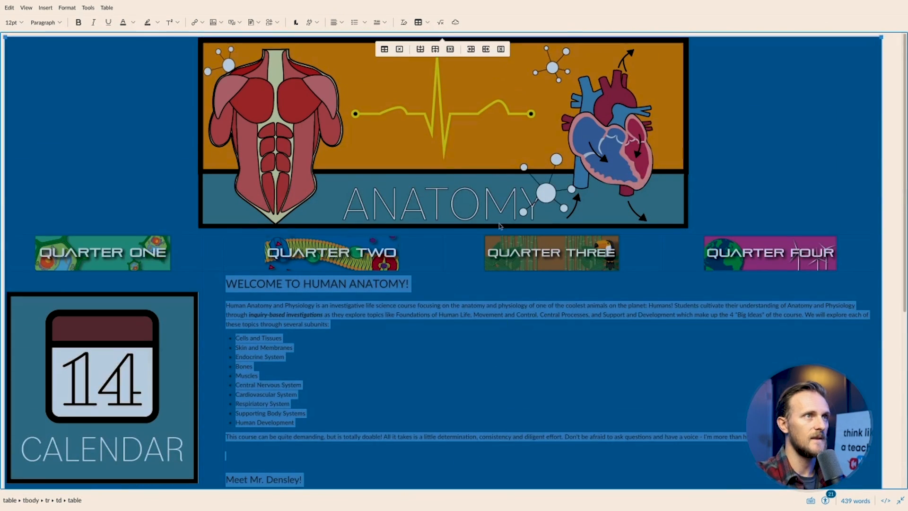
pyautogui.click(425, 23)
pyautogui.moveTo(431, 54)
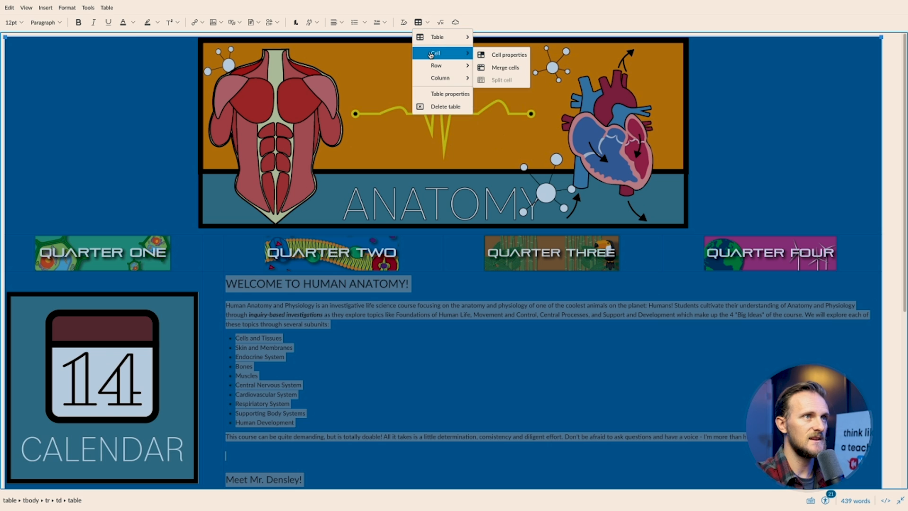
pyautogui.click(501, 56)
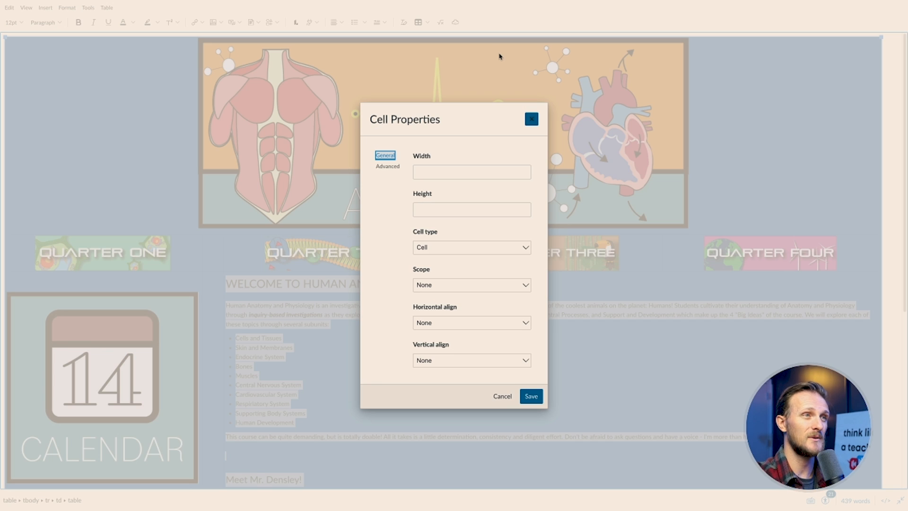
pyautogui.click(391, 167)
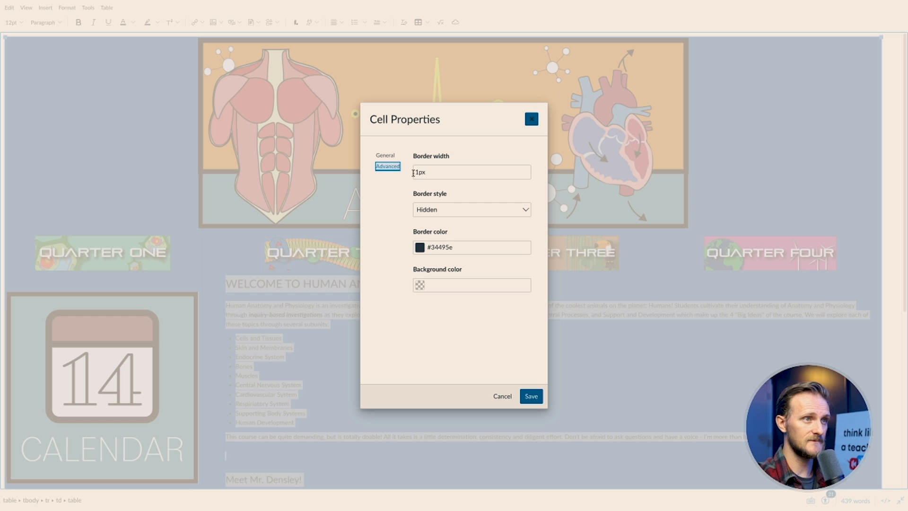
pyautogui.click(526, 213)
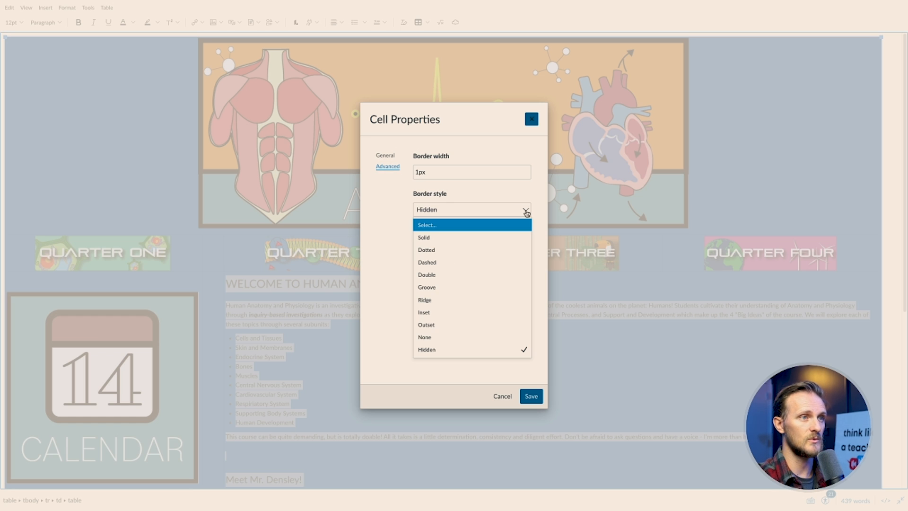
pyautogui.click(430, 238)
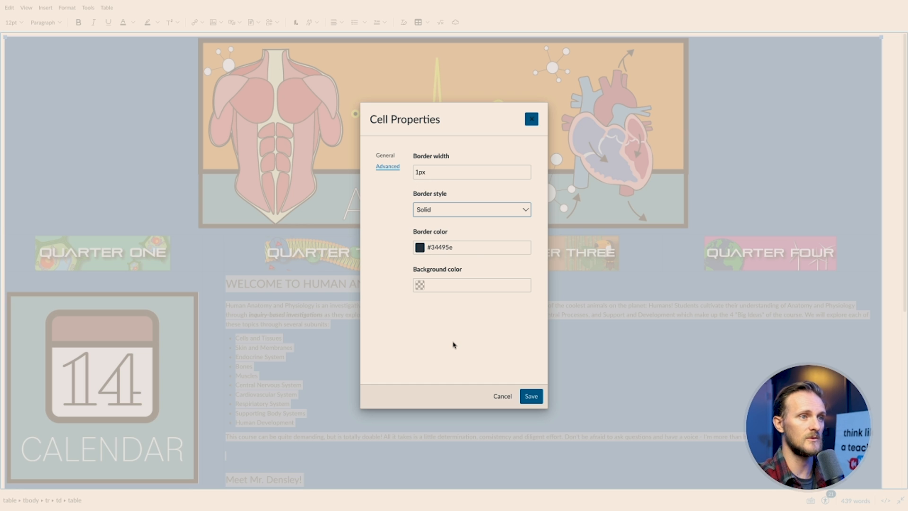
pyautogui.click(532, 397)
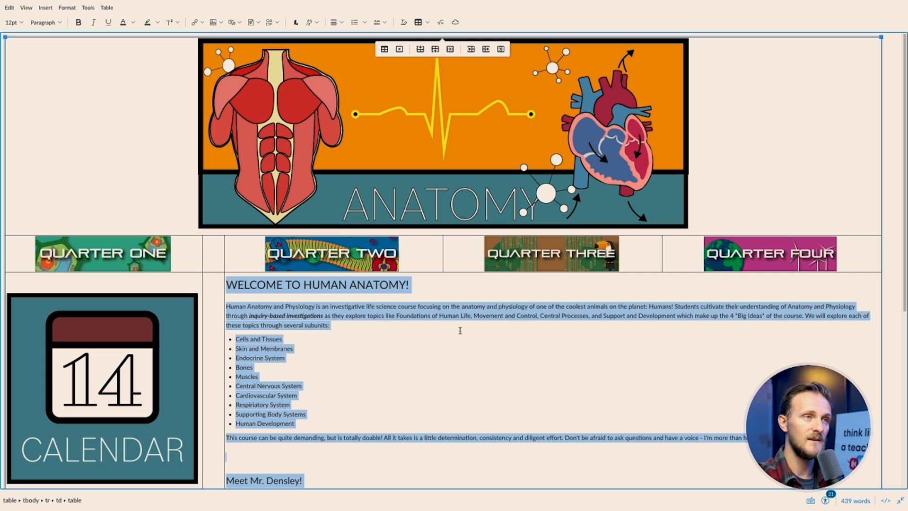
# Examine how the bordered table cells lay out the banner, quarter buttons, calendar and Zoom images, and text sections
pyautogui.click(433, 328)
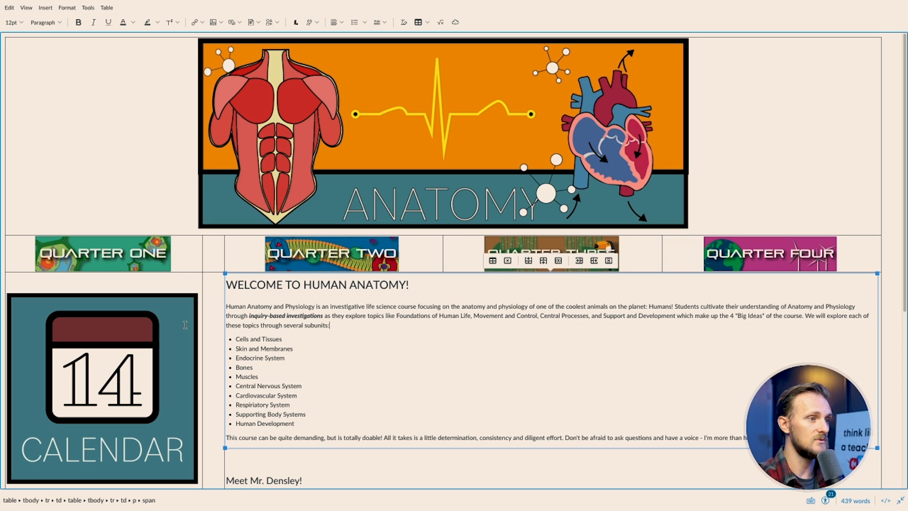
pyautogui.scroll(-4, 184, 325)
pyautogui.scroll(-2, 437, 325)
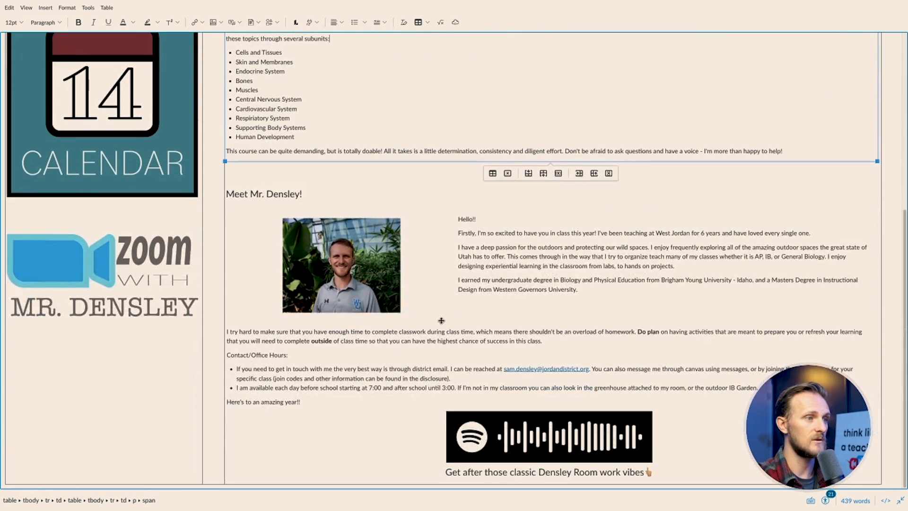
pyautogui.scroll(6, 436, 317)
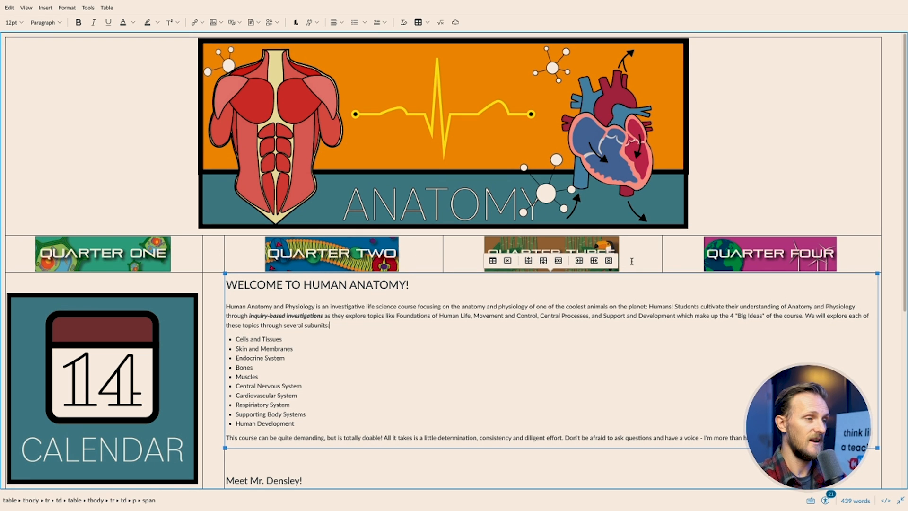
pyautogui.scroll(-5, 632, 262)
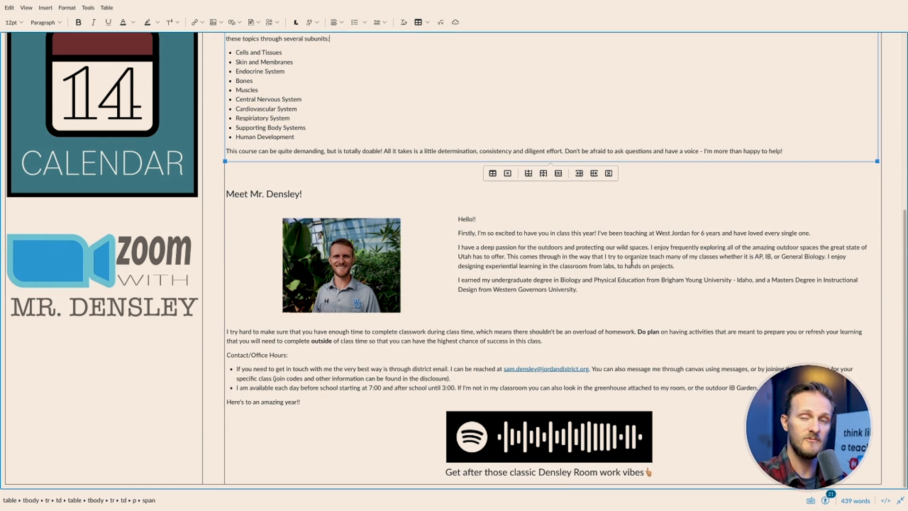
pyautogui.scroll(6, 621, 263)
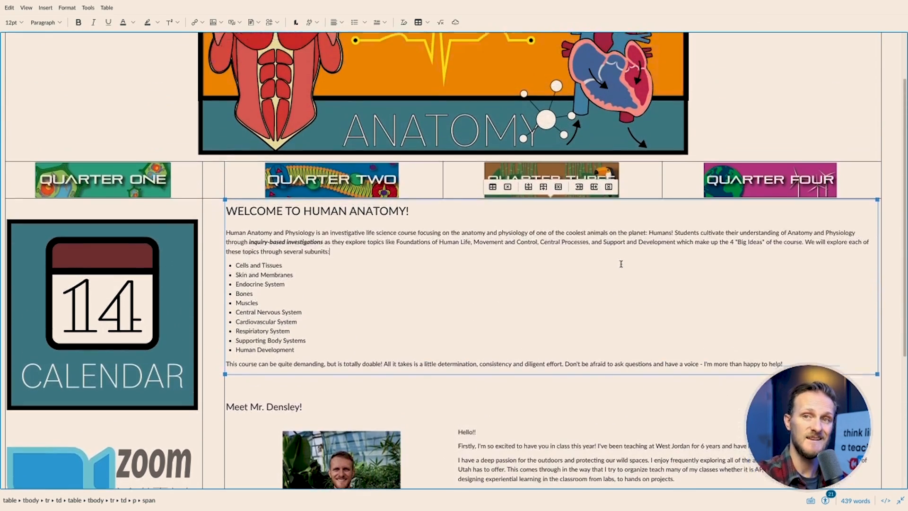
pyautogui.scroll(1, 483, 268)
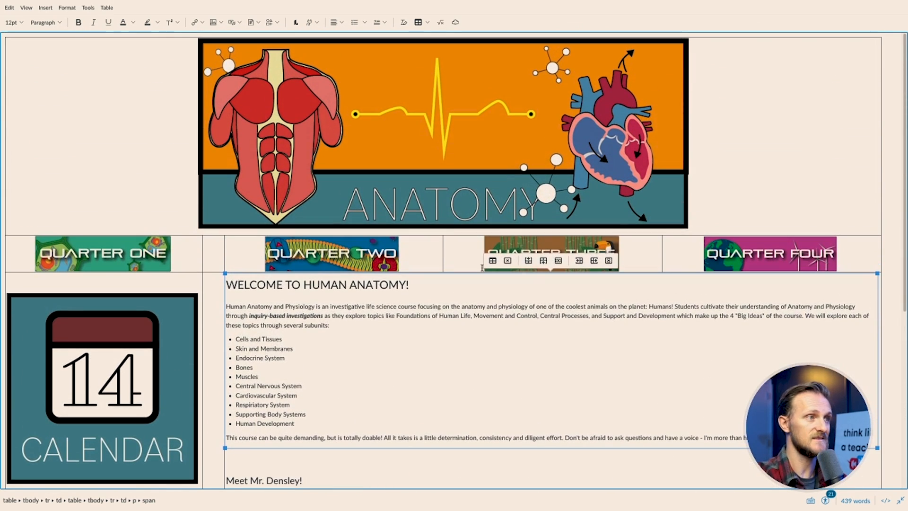
# Split the merged table cell that holds the Anatomy banner
pyautogui.click(139, 122)
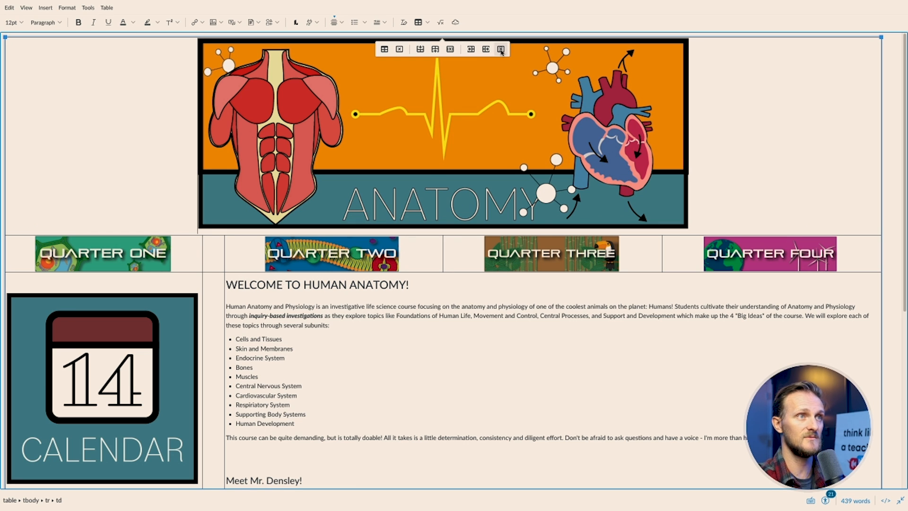
pyautogui.click(428, 22)
pyautogui.moveTo(430, 56)
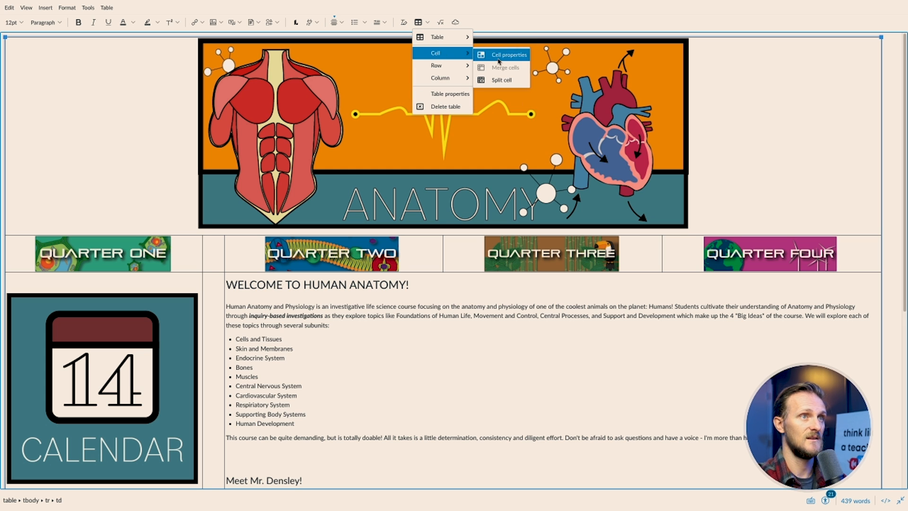
pyautogui.click(505, 80)
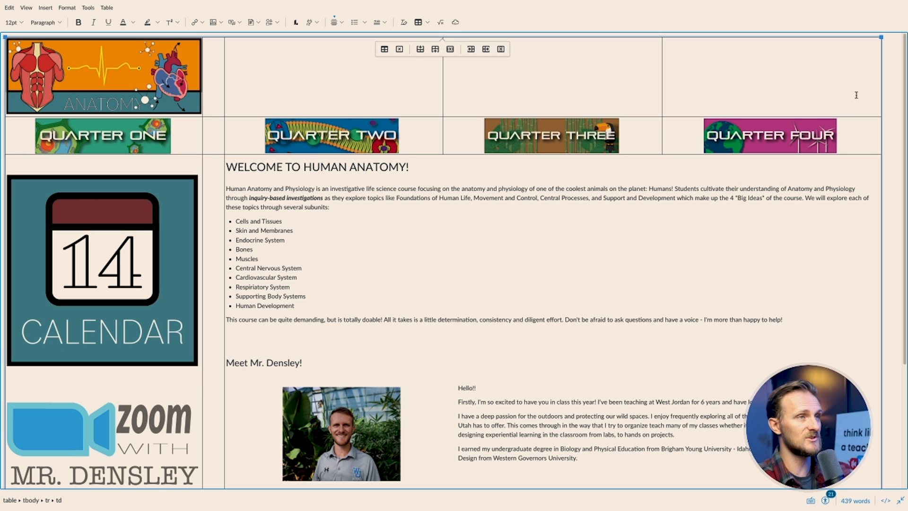
# Merge all cells of the table's first row into one cell for the Anatomy banner
pyautogui.moveTo(832, 83); pyautogui.dragTo(182, 75)
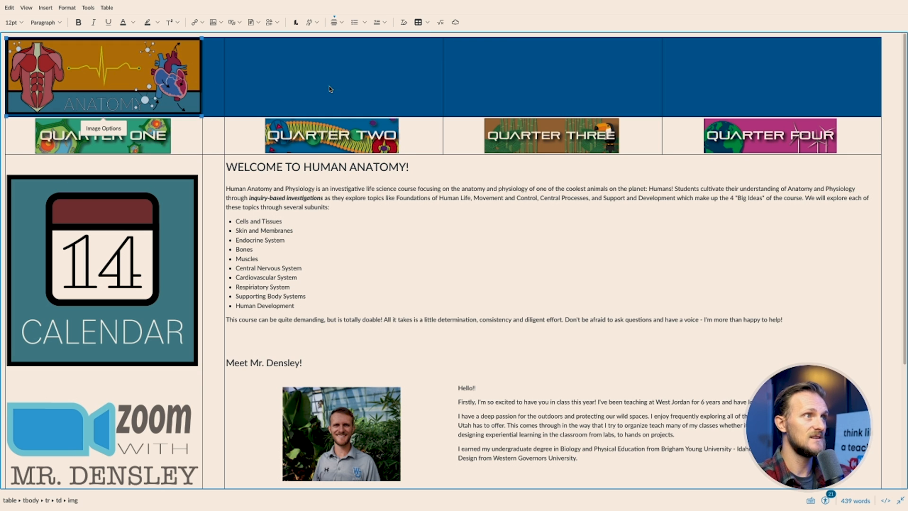
pyautogui.click(423, 22)
pyautogui.moveTo(428, 55)
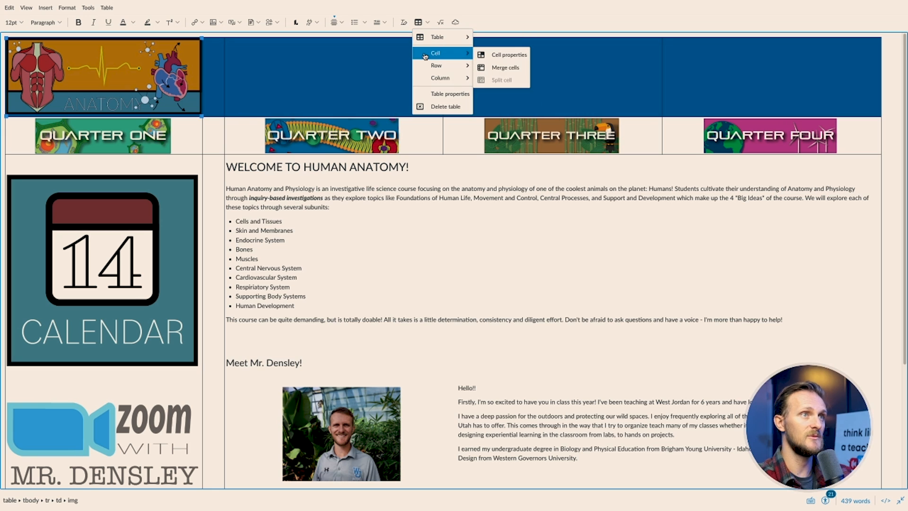
pyautogui.click(481, 68)
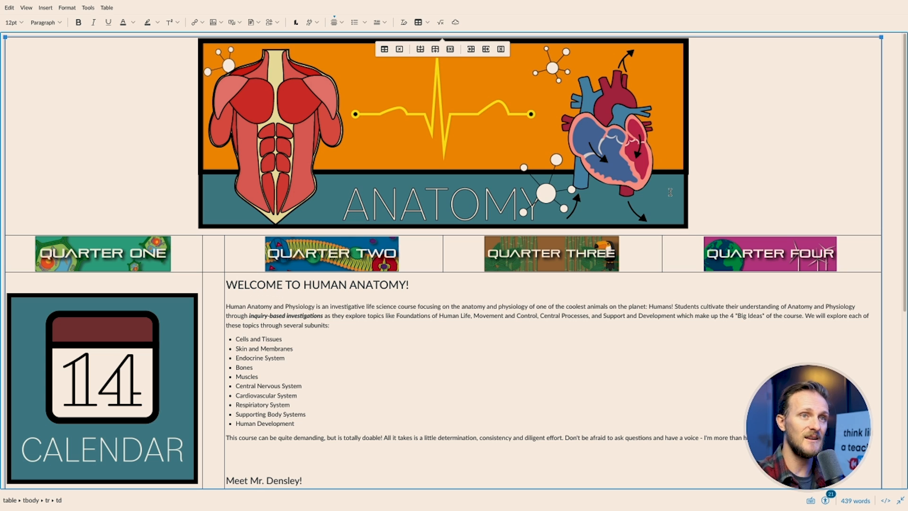
pyautogui.scroll(-4, 500, 242)
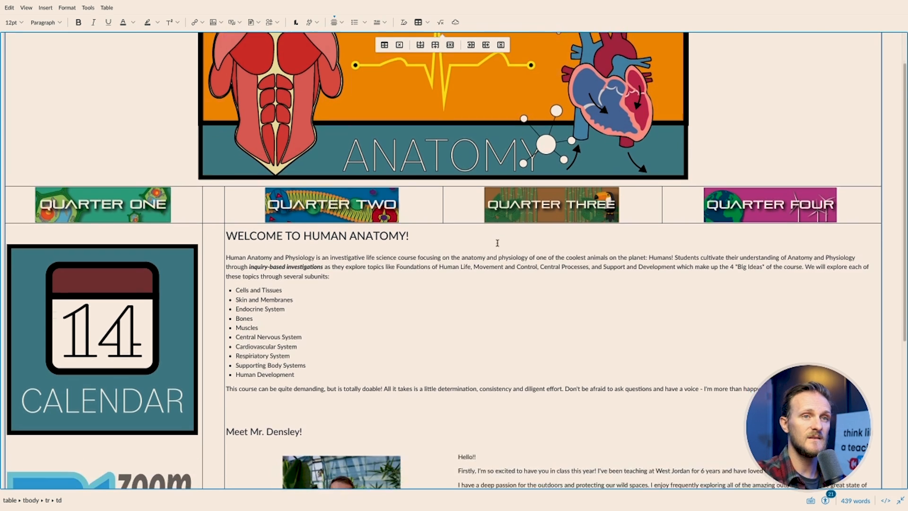
# Choose WJ_Graduation-5.jpg from the Graduation folder on the computer as the image to upload beneath the Zoom image
pyautogui.scroll(-2, 498, 243)
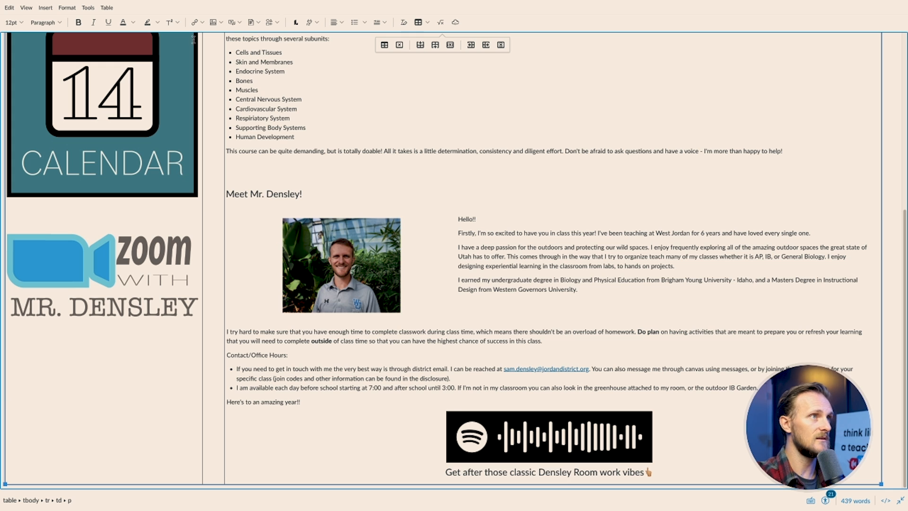
pyautogui.click(215, 23)
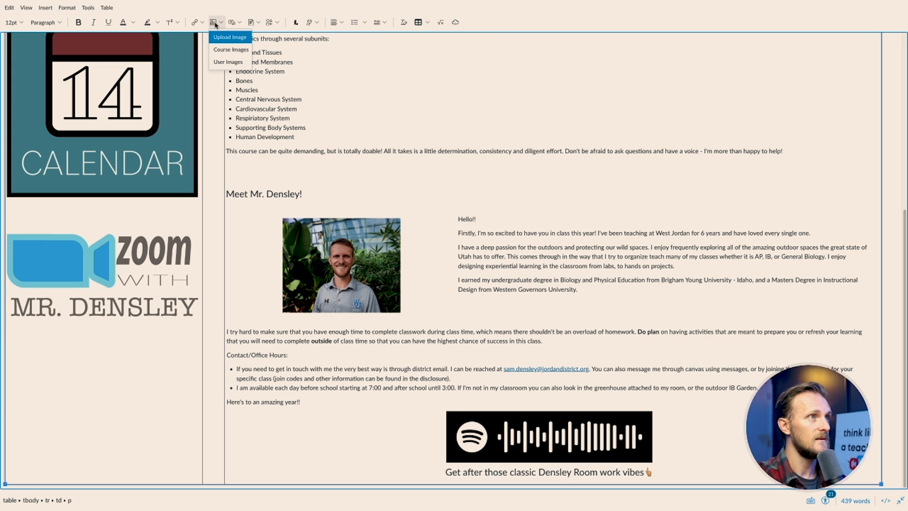
pyautogui.click(224, 38)
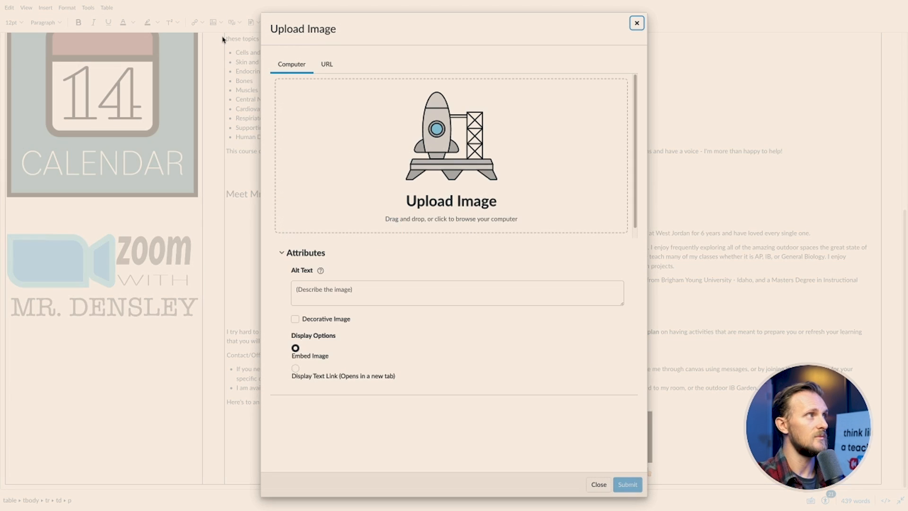
pyautogui.click(463, 171)
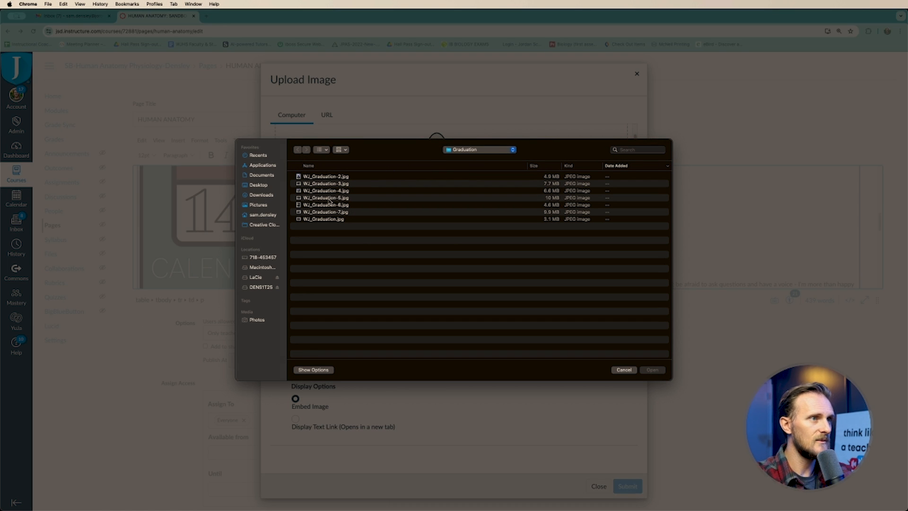
pyautogui.click(330, 198)
pyautogui.doubleClick(331, 201)
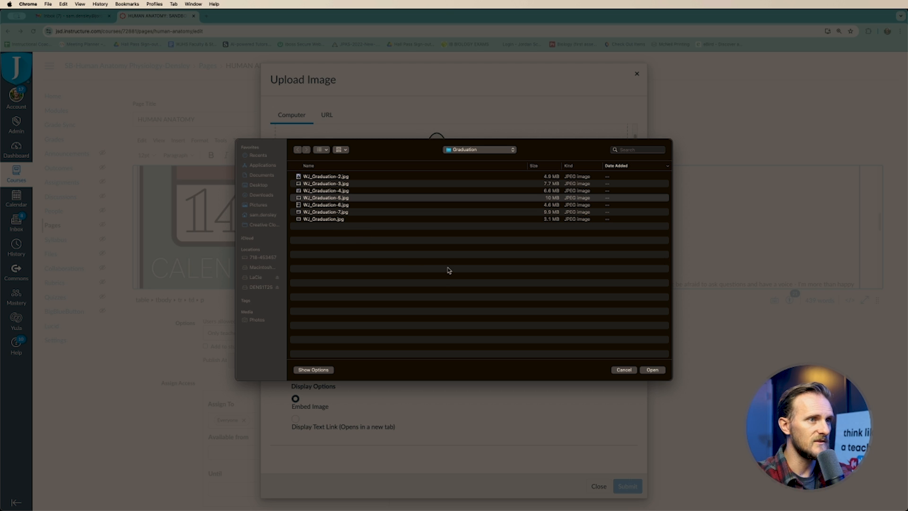
pyautogui.click(653, 371)
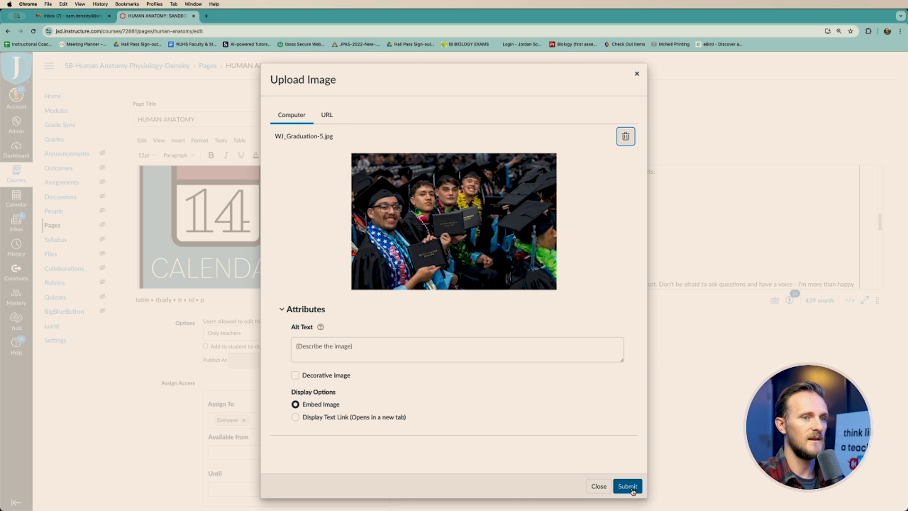
# Enter the alt text "4 male students at graduation with cap and gown, holding diploma" and insert the image as embedded
pyautogui.click(368, 357)
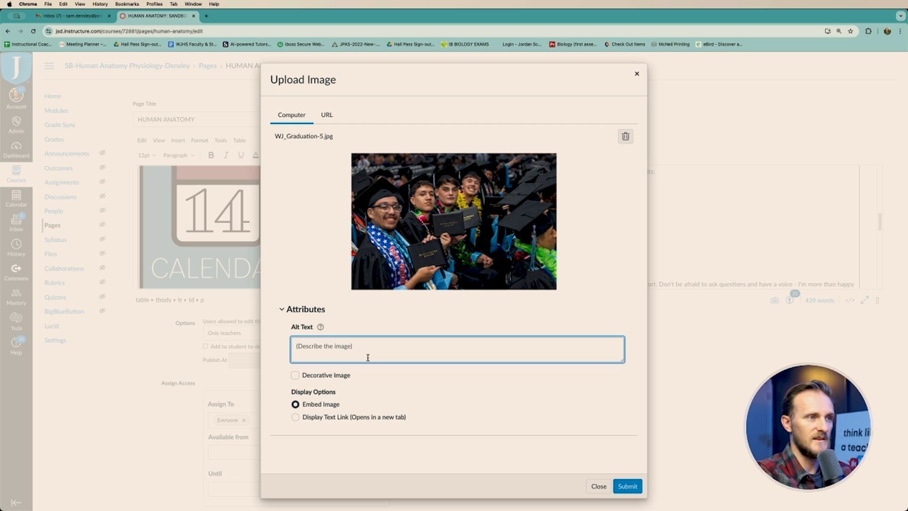
pyautogui.click(320, 327)
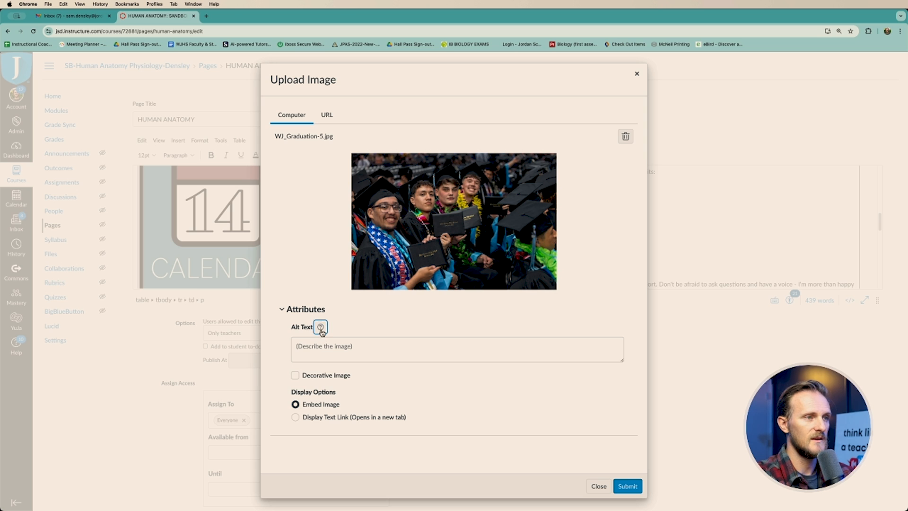
pyautogui.click(326, 352)
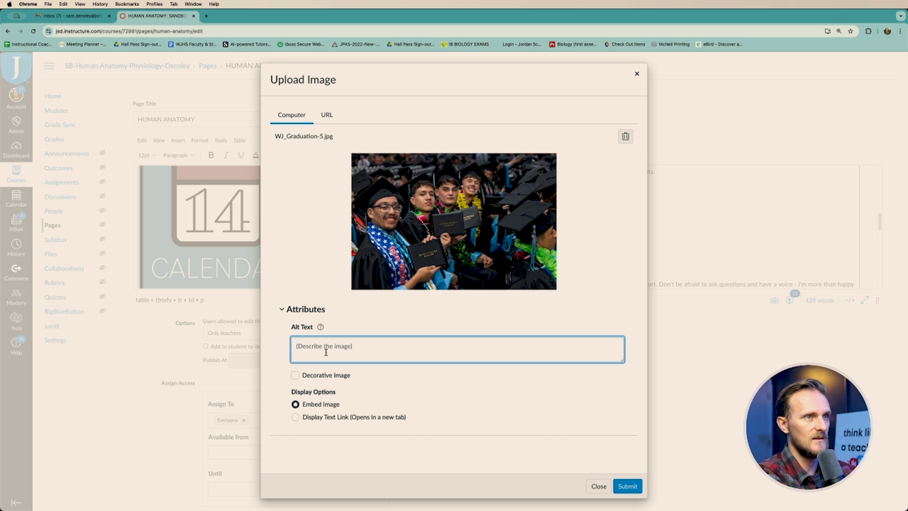
pyautogui.write('A')
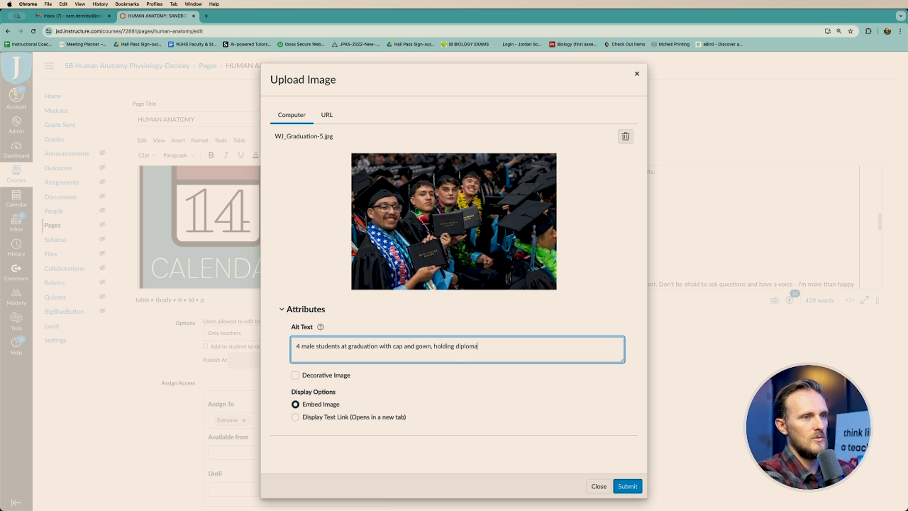
pyautogui.click(628, 486)
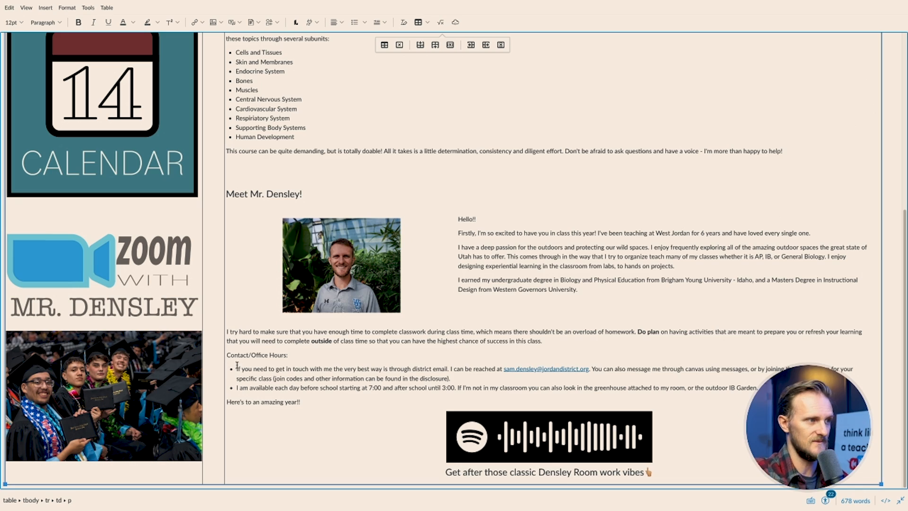
# Select the whole page content and set the border style of all its table cells to Hidden
pyautogui.scroll(2, 175, 371)
pyautogui.scroll(4, 174, 371)
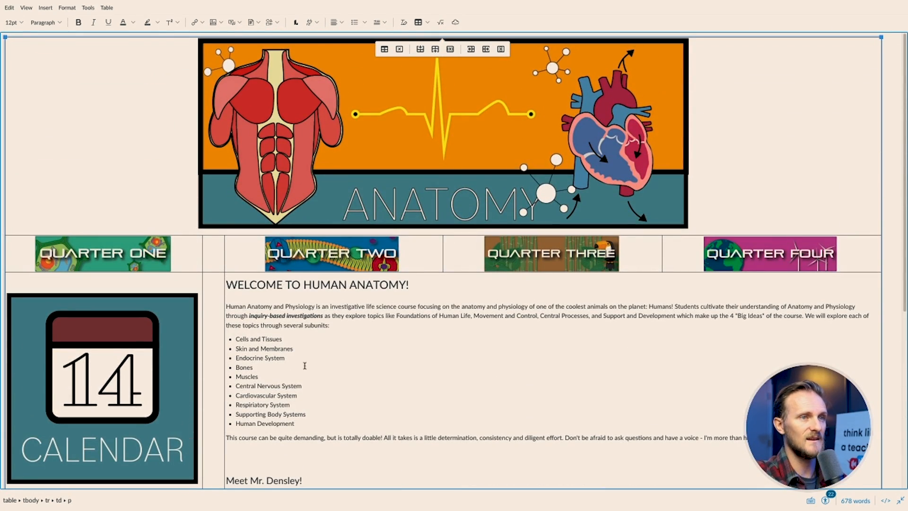
pyautogui.scroll(-6, 305, 366)
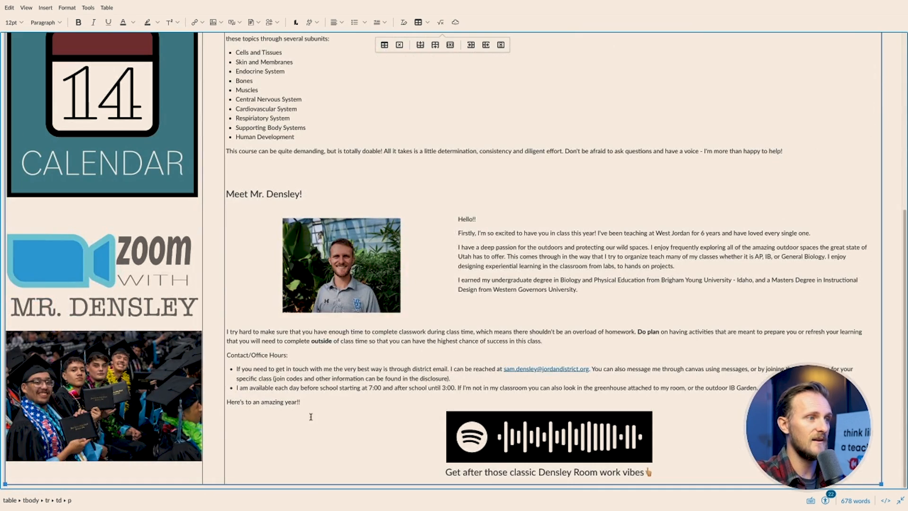
pyautogui.scroll(6, 326, 392)
pyautogui.hotkey('ctrl', 'a')
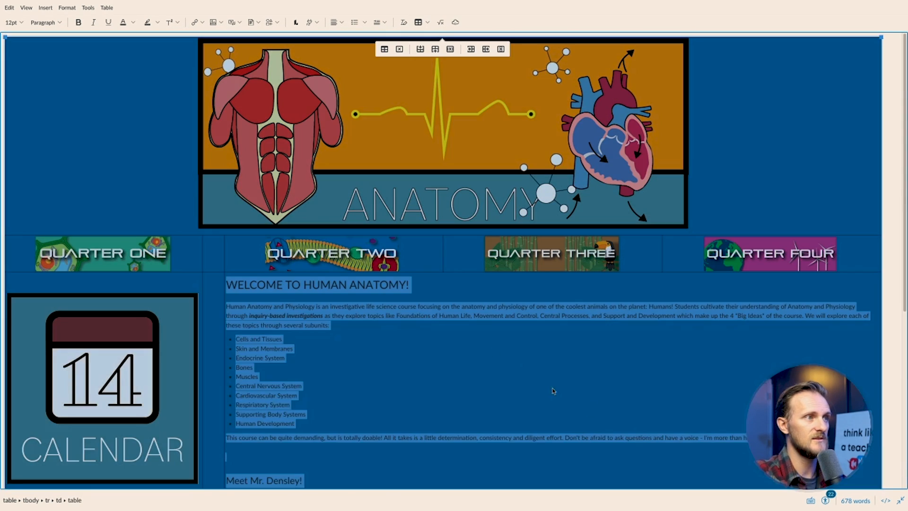
pyautogui.scroll(-6, 554, 391)
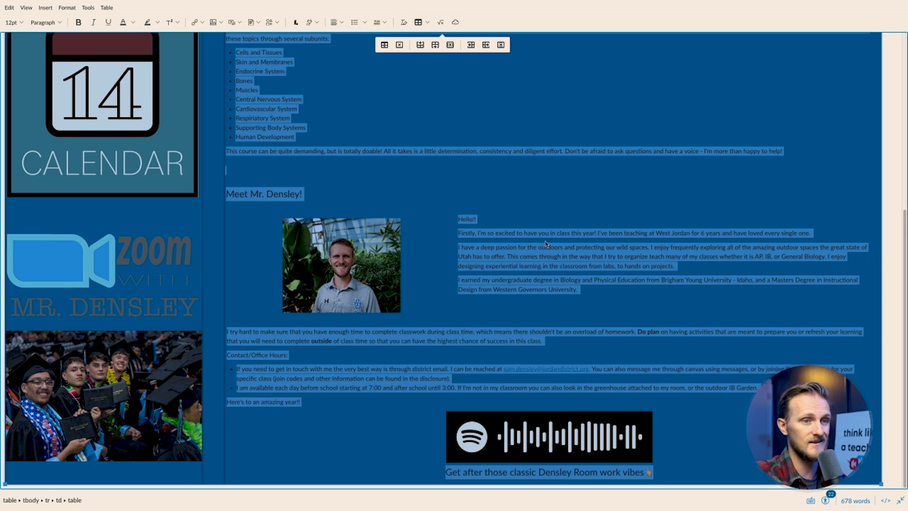
pyautogui.scroll(6, 472, 221)
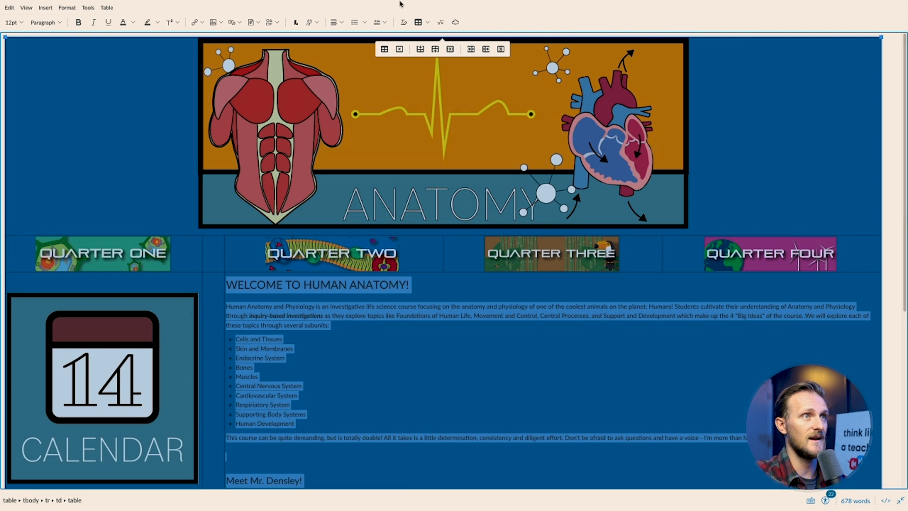
pyautogui.click(419, 24)
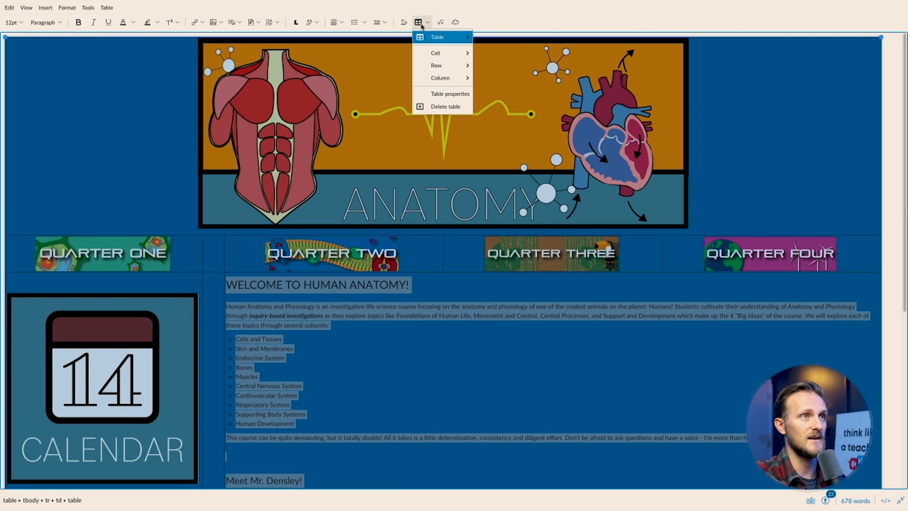
pyautogui.moveTo(426, 51)
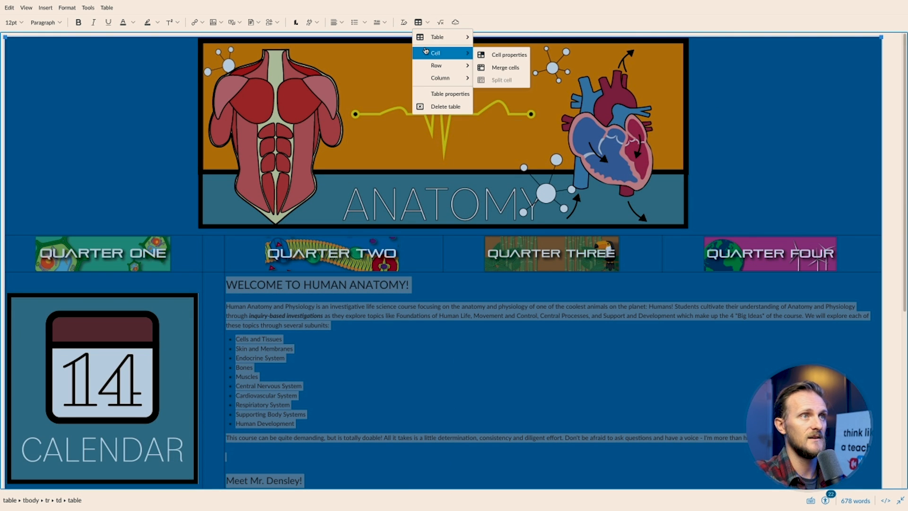
pyautogui.click(506, 60)
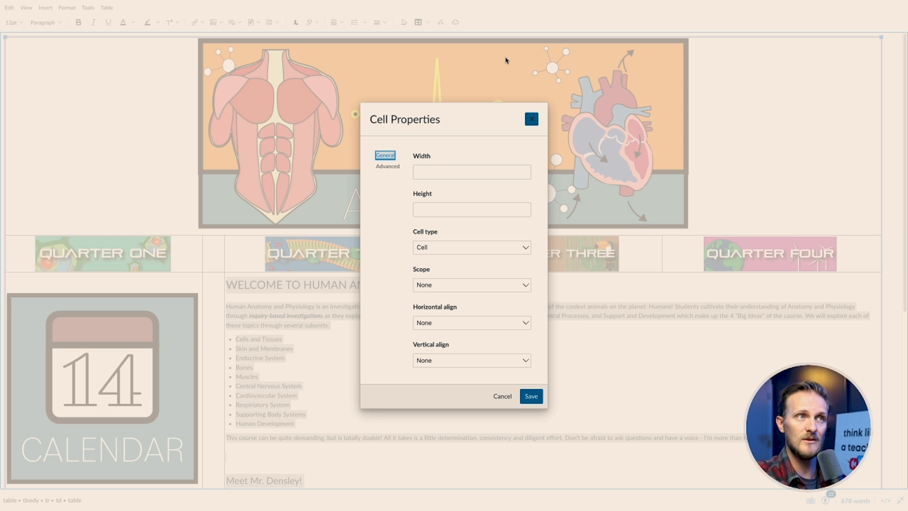
pyautogui.click(396, 170)
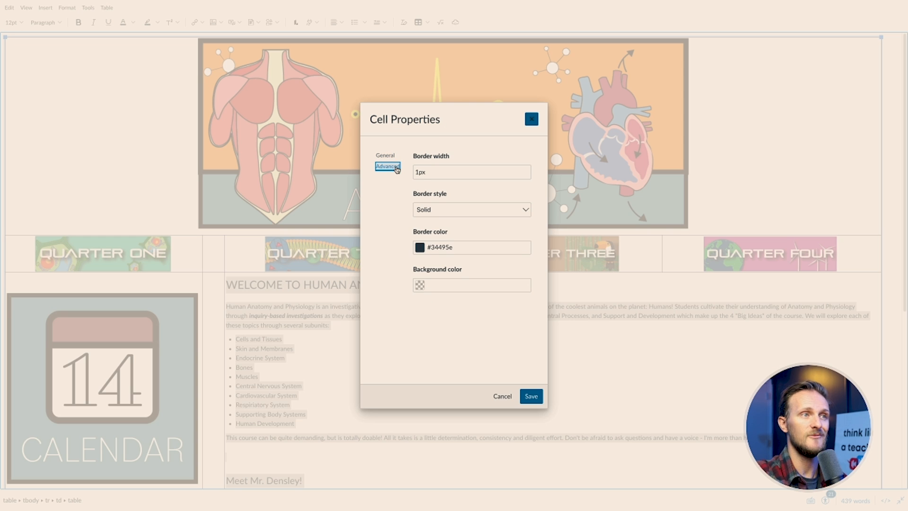
pyautogui.click(445, 211)
pyautogui.click(445, 350)
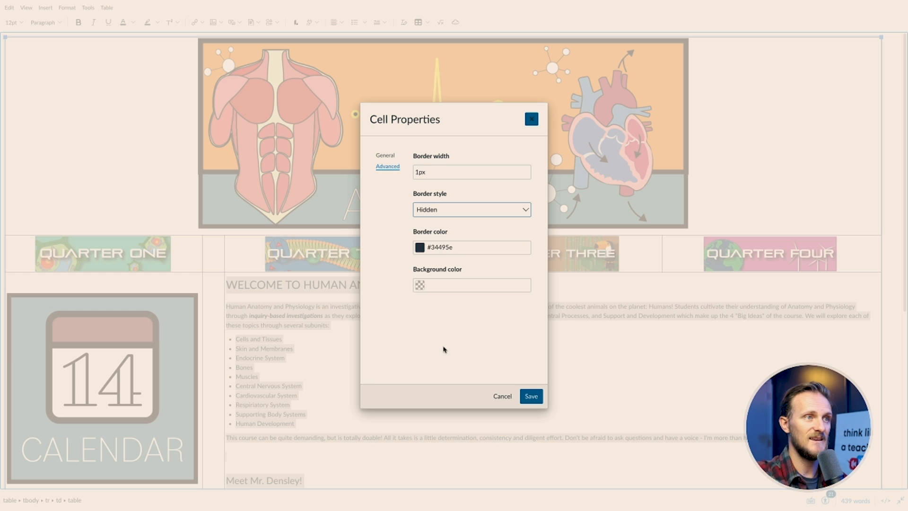
pyautogui.click(540, 396)
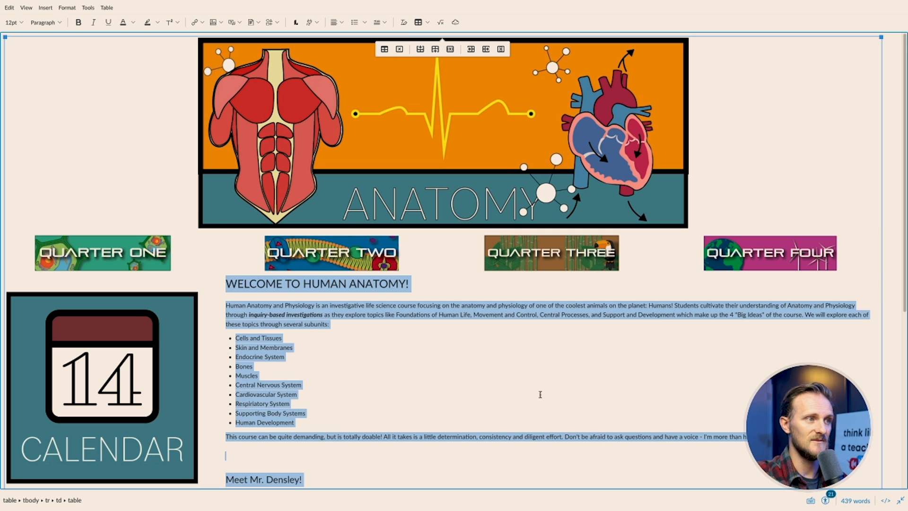
# Leave full-screen editing, save the HUMAN ANATOMY page, and review the saved layout from banner to footer
pyautogui.click(544, 381)
pyautogui.scroll(-6, 544, 381)
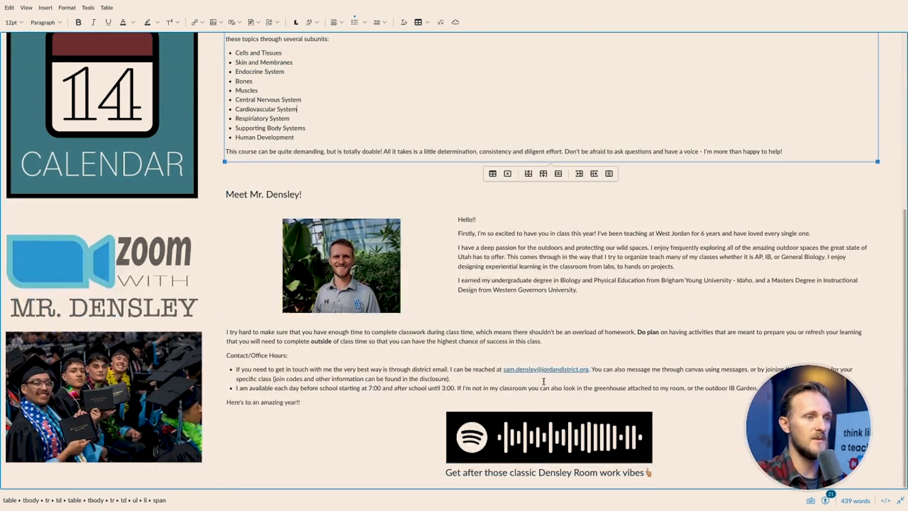
pyautogui.scroll(6, 485, 367)
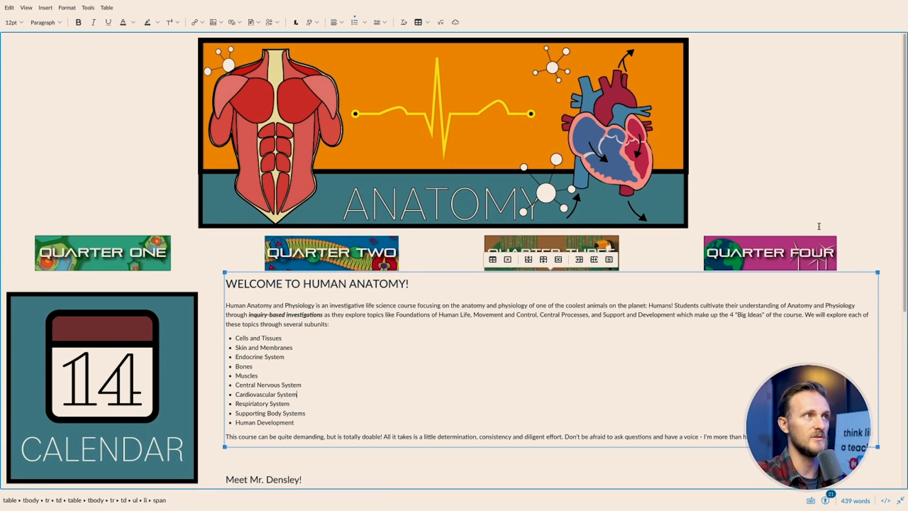
pyautogui.press('Escape')
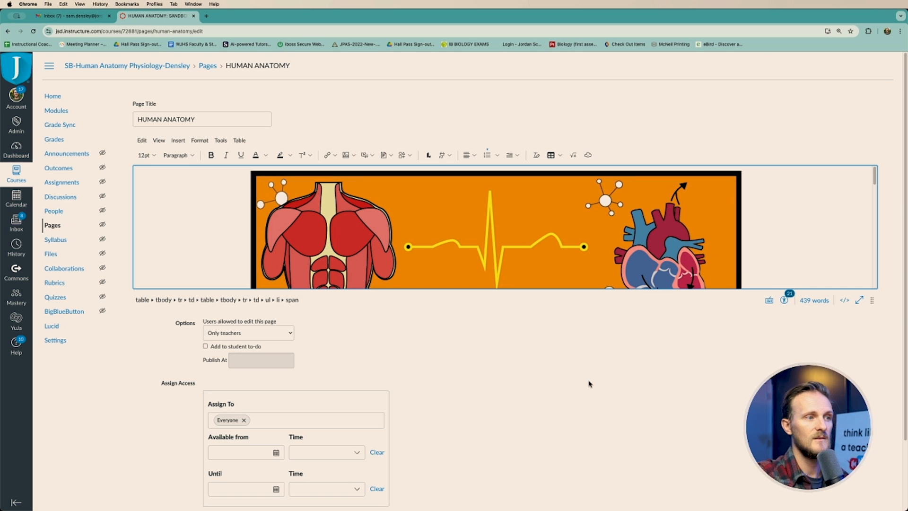
pyautogui.scroll(-2, 590, 384)
pyautogui.click(865, 474)
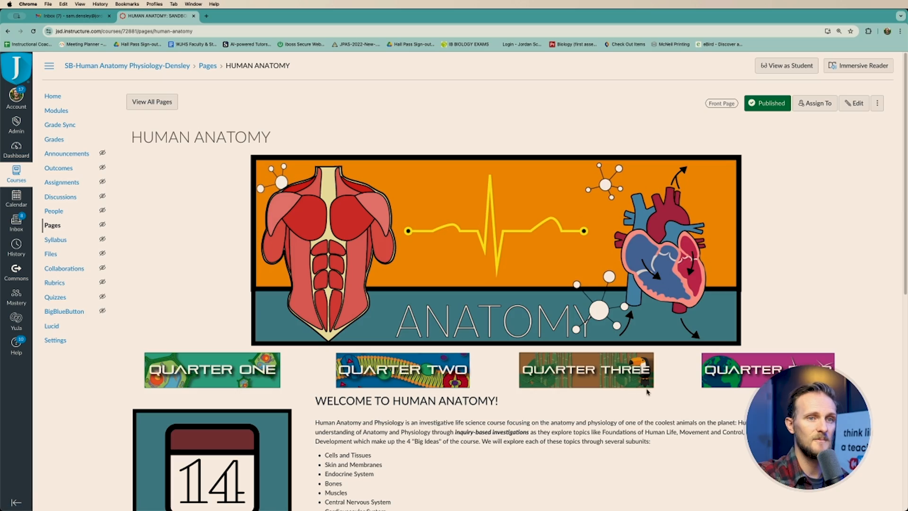
pyautogui.scroll(-3, 455, 393)
pyautogui.scroll(-4, 454, 393)
pyautogui.scroll(-2, 478, 392)
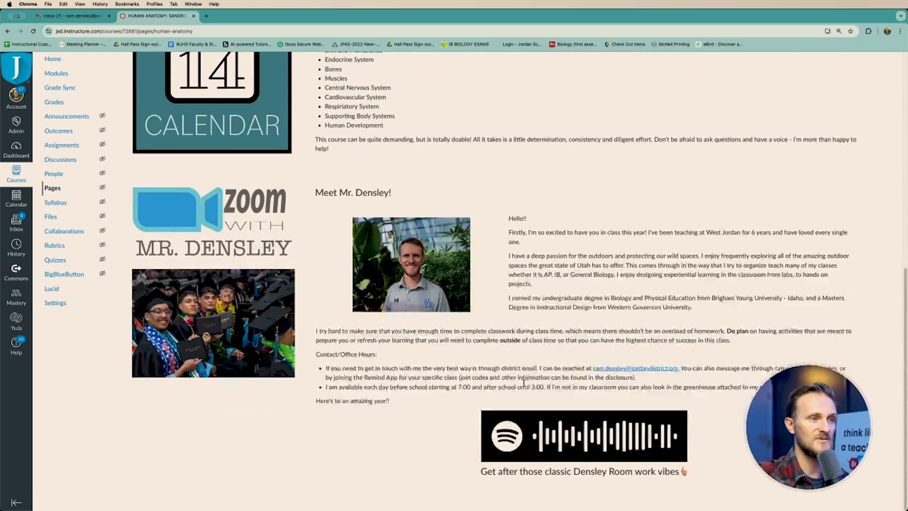
pyautogui.scroll(10, 593, 299)
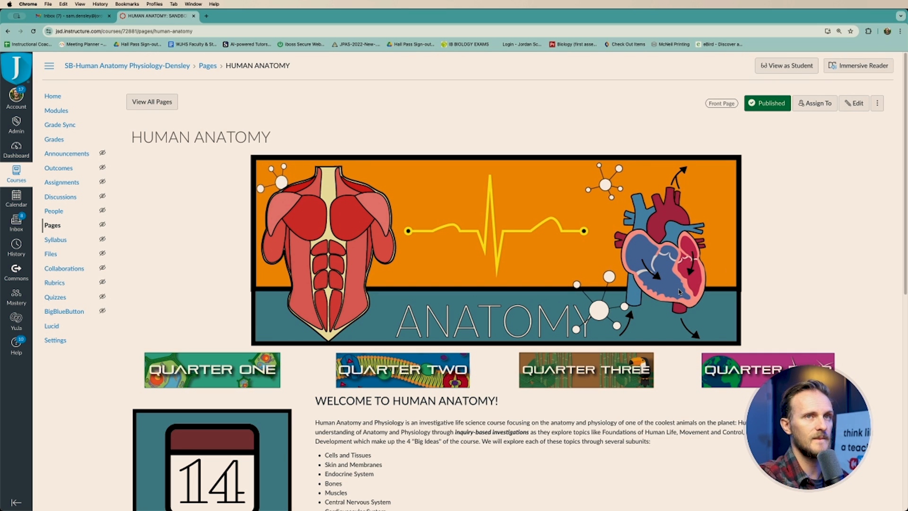
pyautogui.click(854, 103)
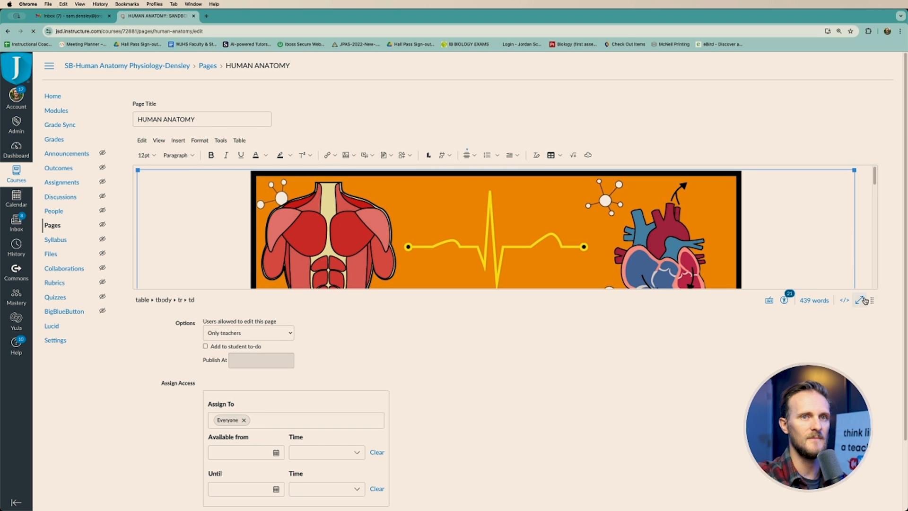
pyautogui.click(860, 291)
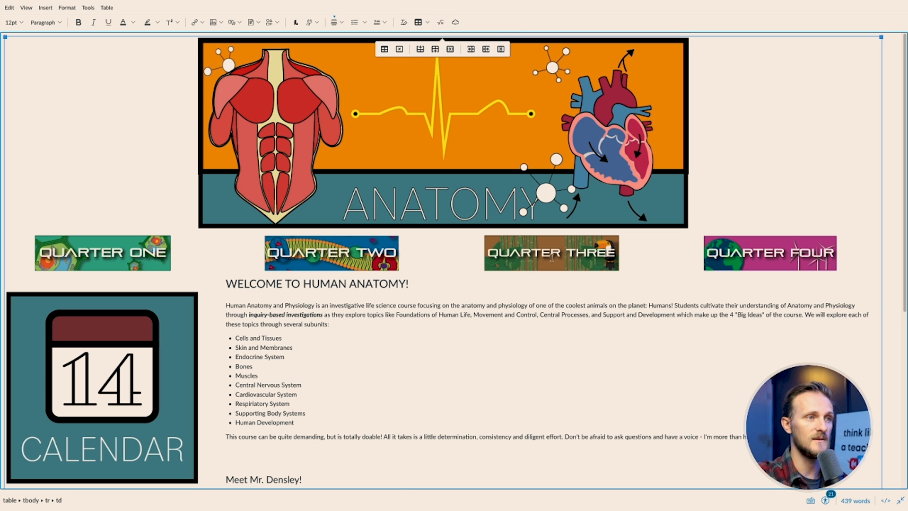
pyautogui.scroll(-6, 554, 256)
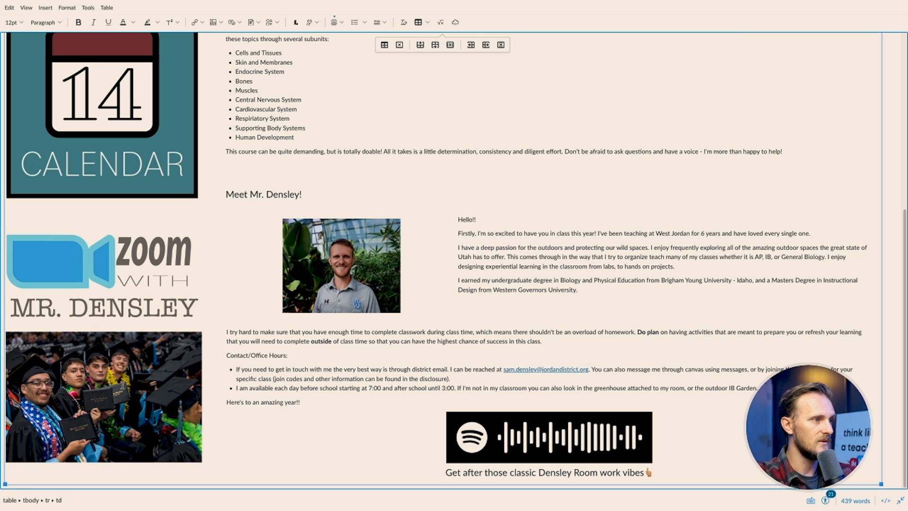
pyautogui.click(122, 384)
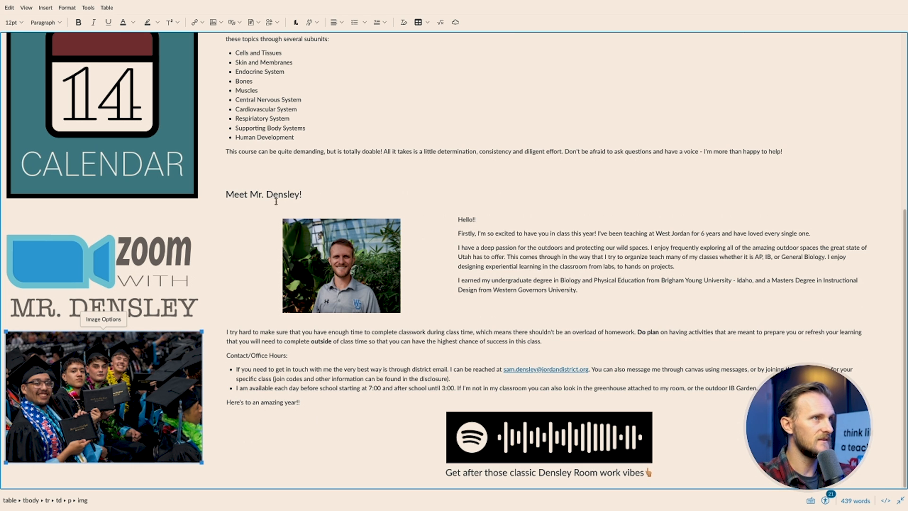
pyautogui.click(200, 24)
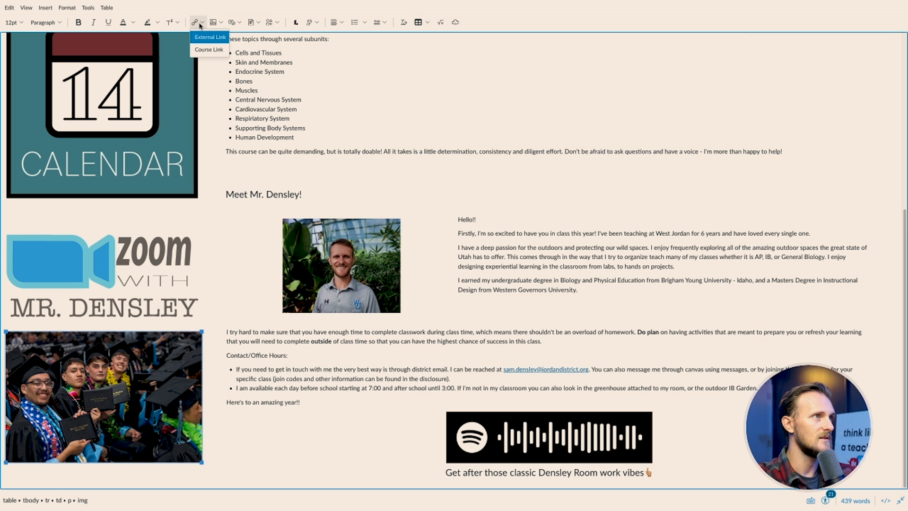
pyautogui.click(204, 41)
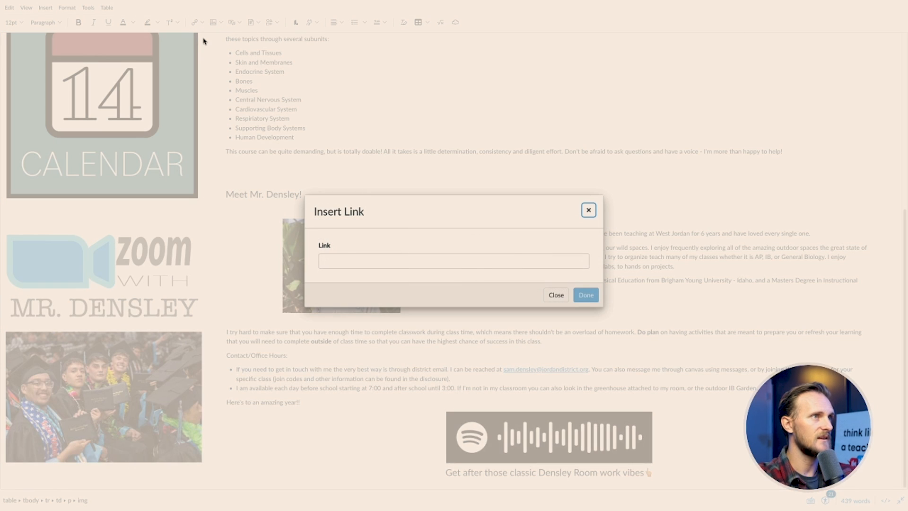
pyautogui.click(345, 259)
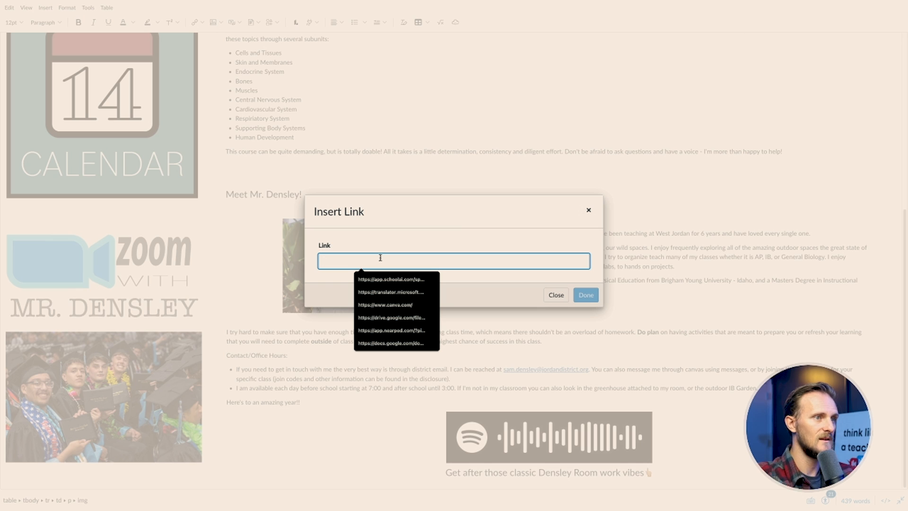
pyautogui.write('www.westjordanhigh.org')
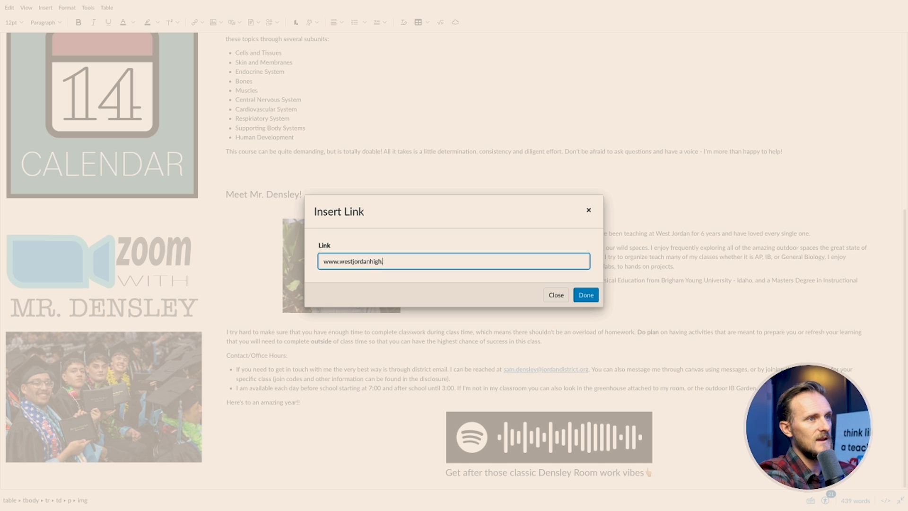
pyautogui.click(586, 295)
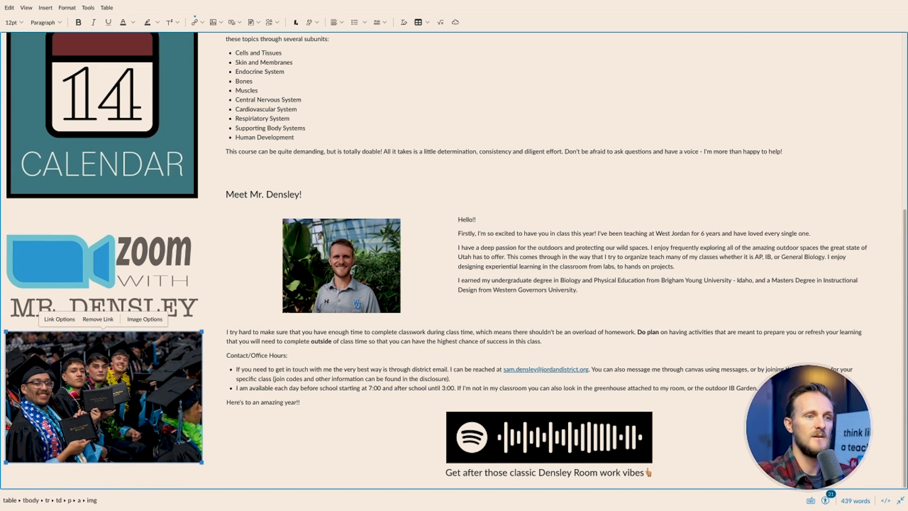
# Leave full-screen editing and save the HUMAN ANATOMY page with the linked graduation image
pyautogui.click(901, 501)
pyautogui.scroll(-2, 861, 473)
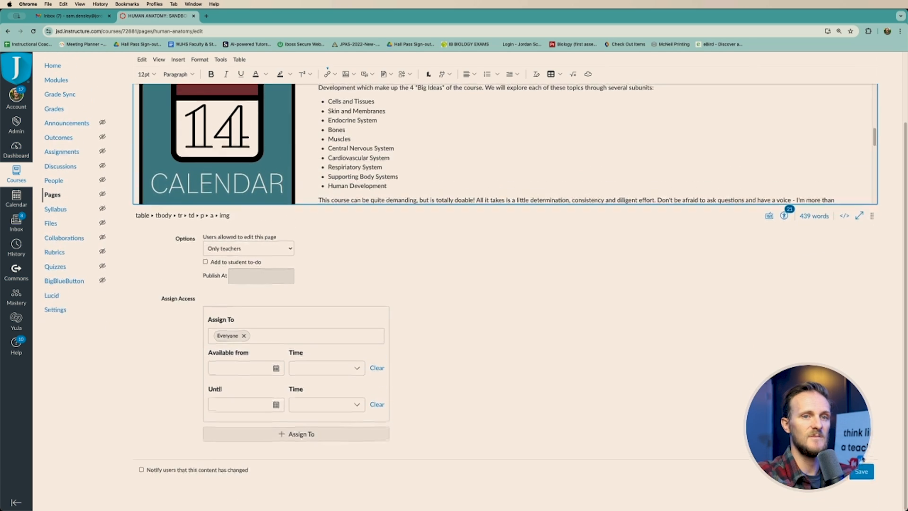
pyautogui.click(862, 474)
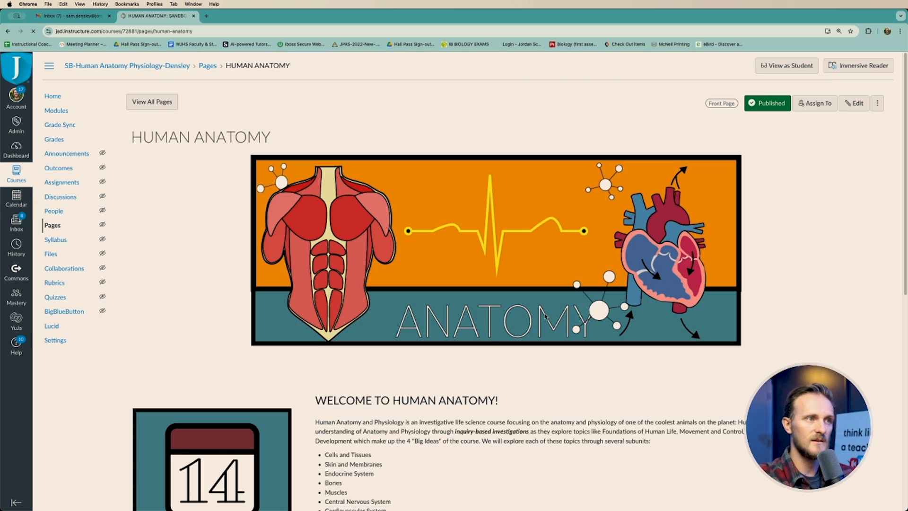
# Test the graduation image's link on the saved page by browsing the West Jordan High School site, and return to the course page
pyautogui.scroll(-10, 182, 316)
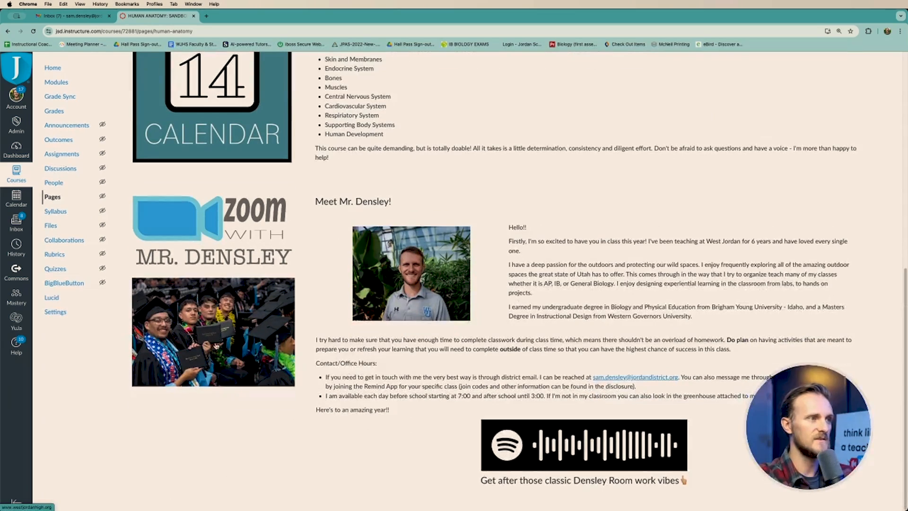
pyautogui.click(231, 343)
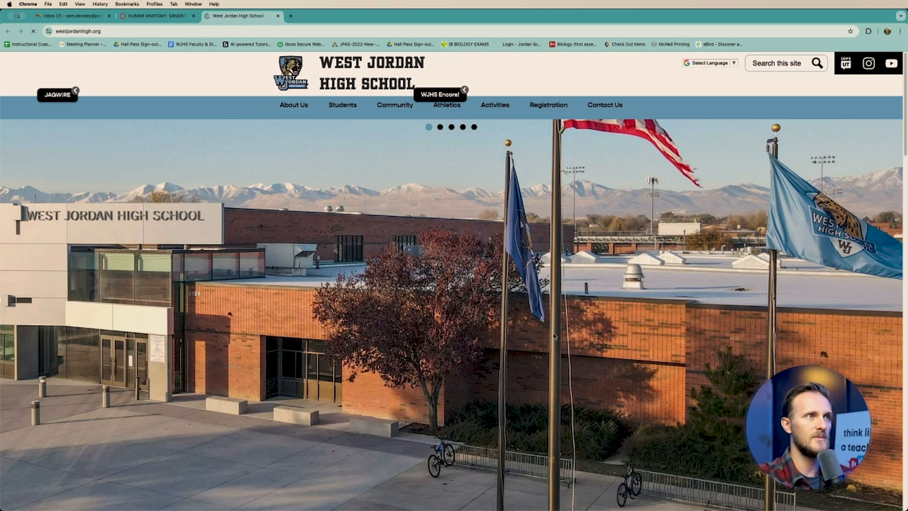
pyautogui.scroll(-10, 588, 341)
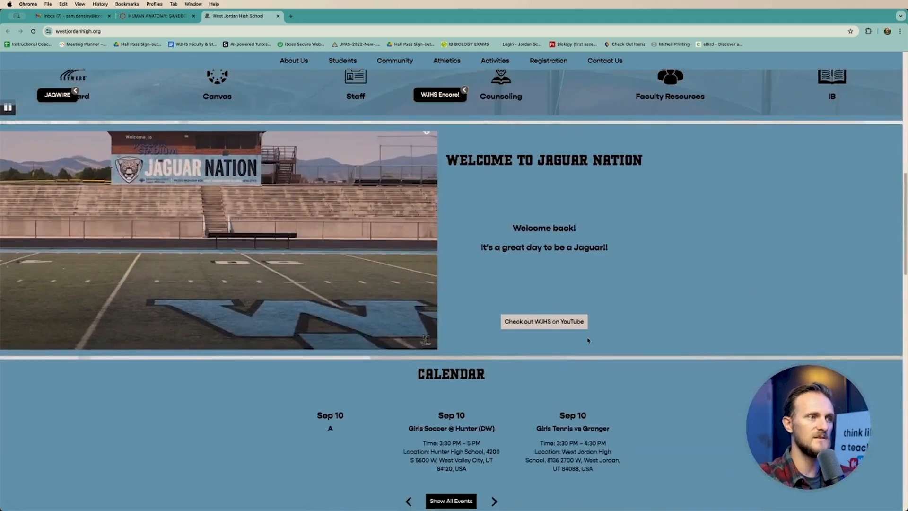
pyautogui.scroll(-3, 588, 341)
pyautogui.scroll(15, 588, 341)
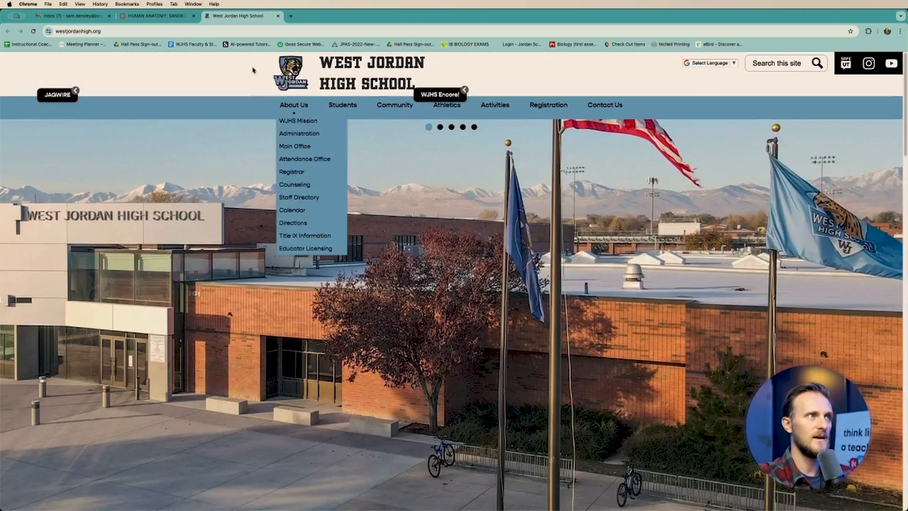
pyautogui.click(151, 16)
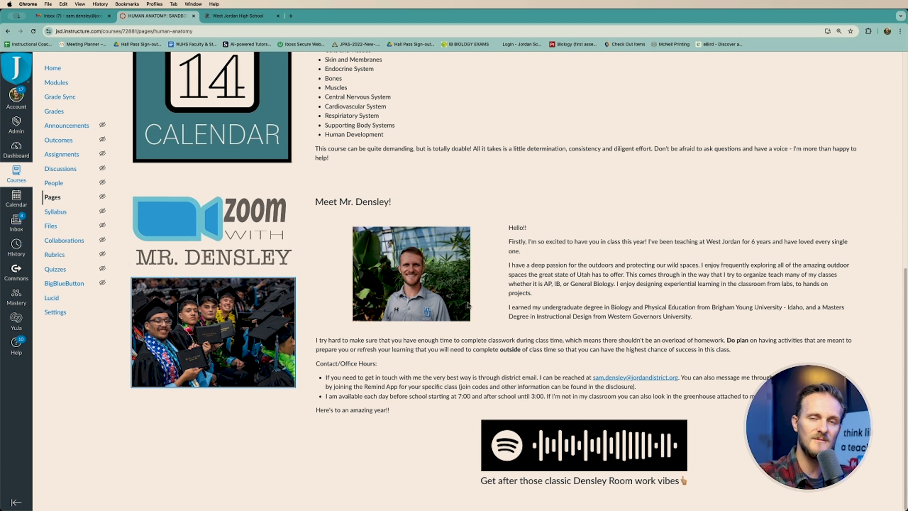
pyautogui.scroll(10, 562, 360)
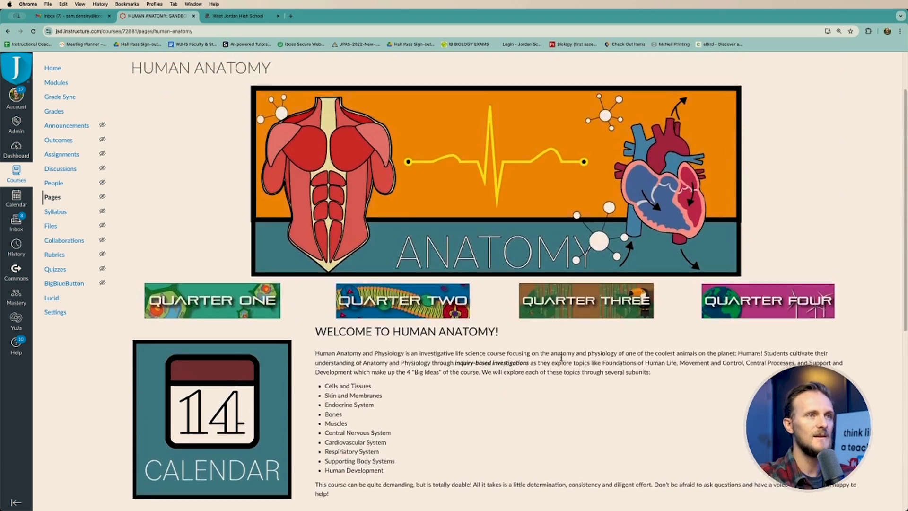